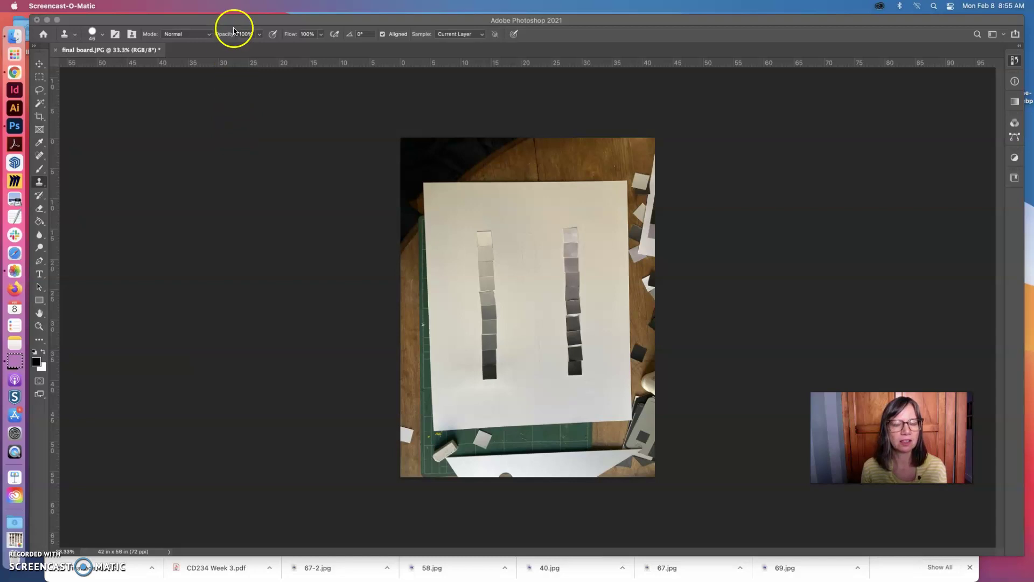
- Select the whole board photo and rotate it 90° counter-clockwise into landscape
{"action": "left_click", "coordinate": [184, 25]}
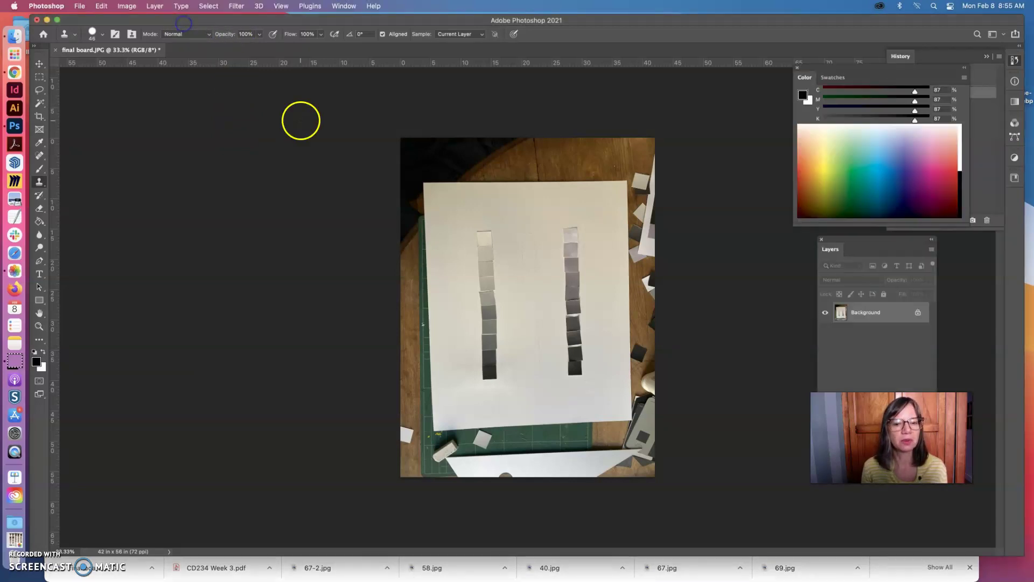
{"action": "left_click", "coordinate": [39, 77]}
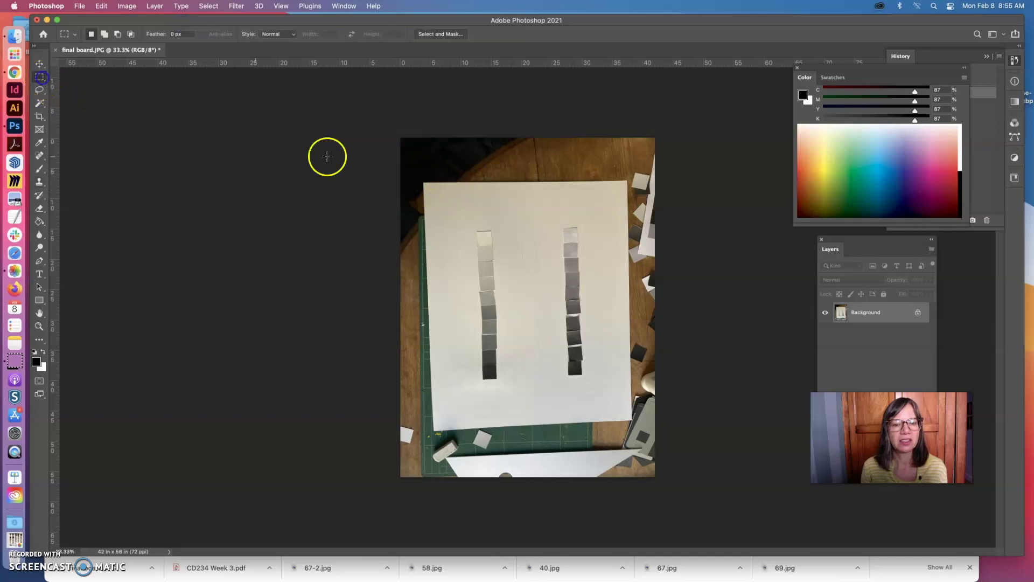
{"action": "left_click_drag", "start_coordinate": [422, 155], "coordinate": [762, 506]}
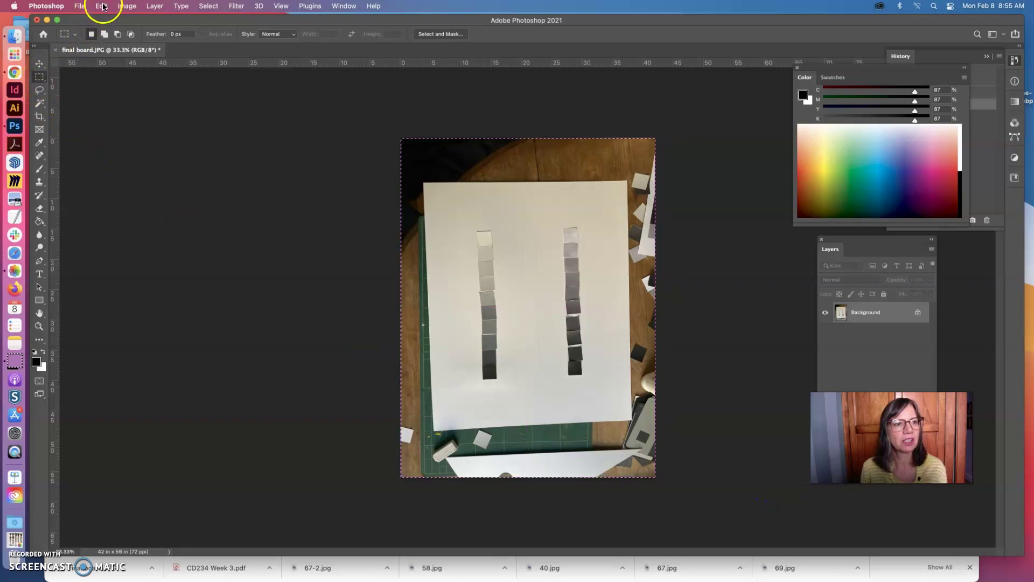
{"action": "left_click", "coordinate": [128, 6]}
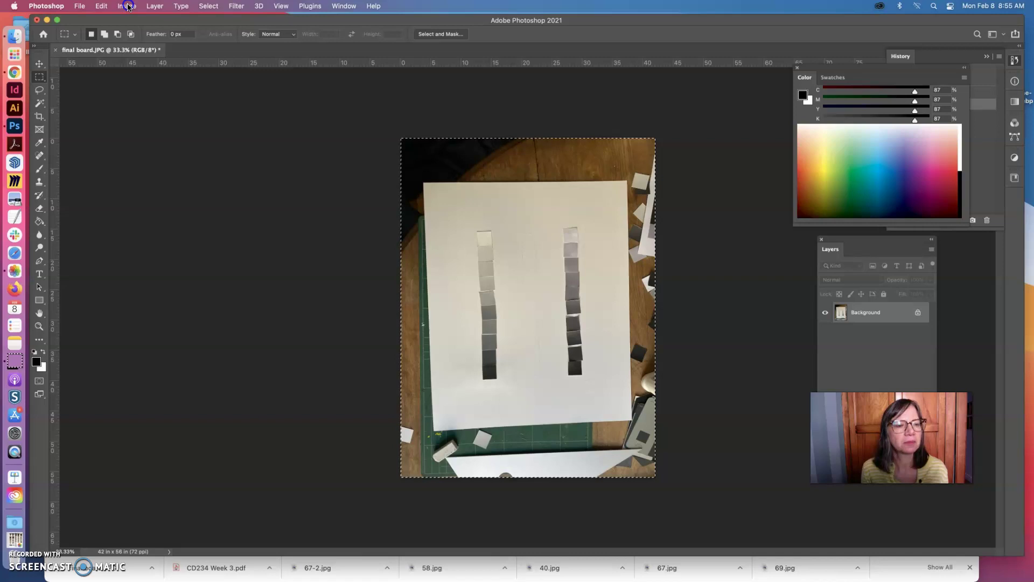
{"action": "left_click", "coordinate": [128, 6]}
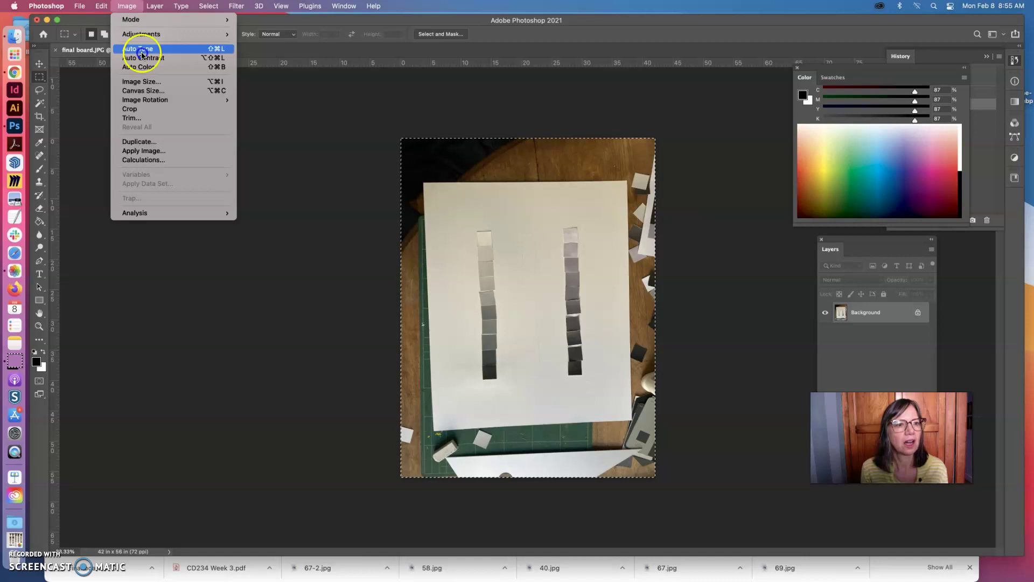
{"action": "mouse_move", "coordinate": [155, 99]}
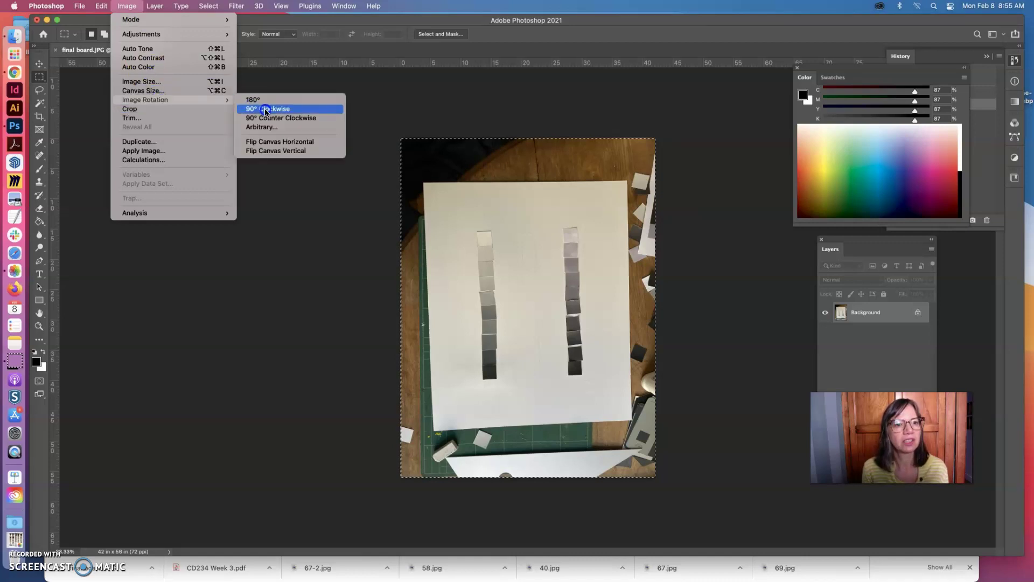
{"action": "left_click", "coordinate": [276, 118]}
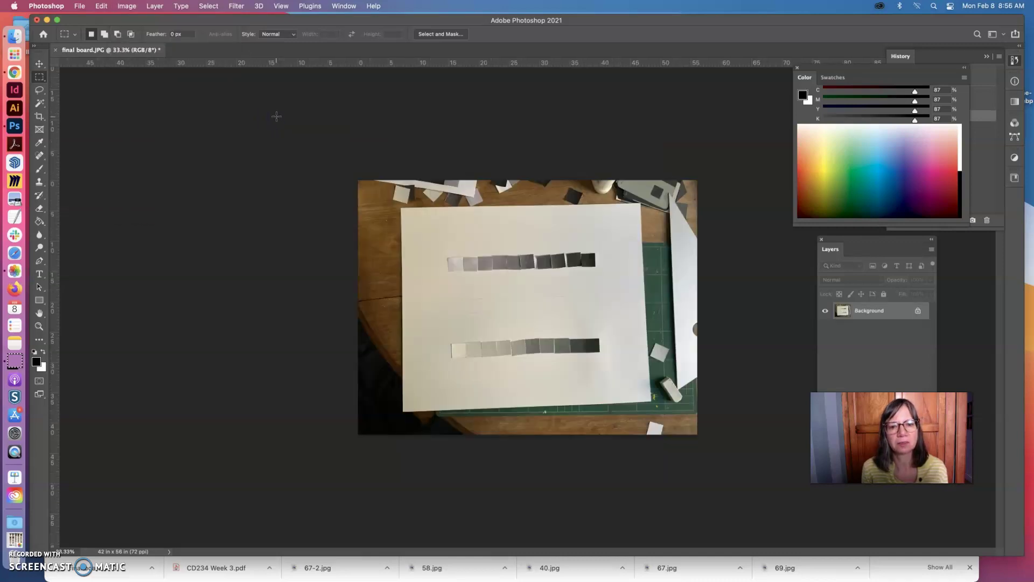
- Add guides at the board's left, top, bottom and right edges, then select the board between them
{"action": "left_click", "coordinate": [272, 120]}
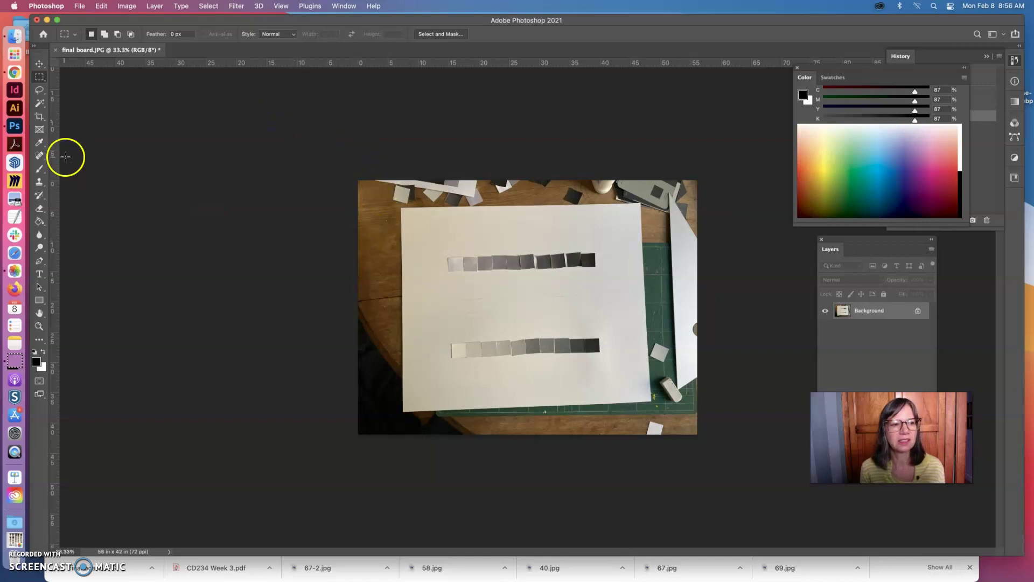
{"action": "left_click_drag", "start_coordinate": [54, 157], "coordinate": [401, 174]}
{"action": "left_click_drag", "start_coordinate": [469, 64], "coordinate": [496, 202]}
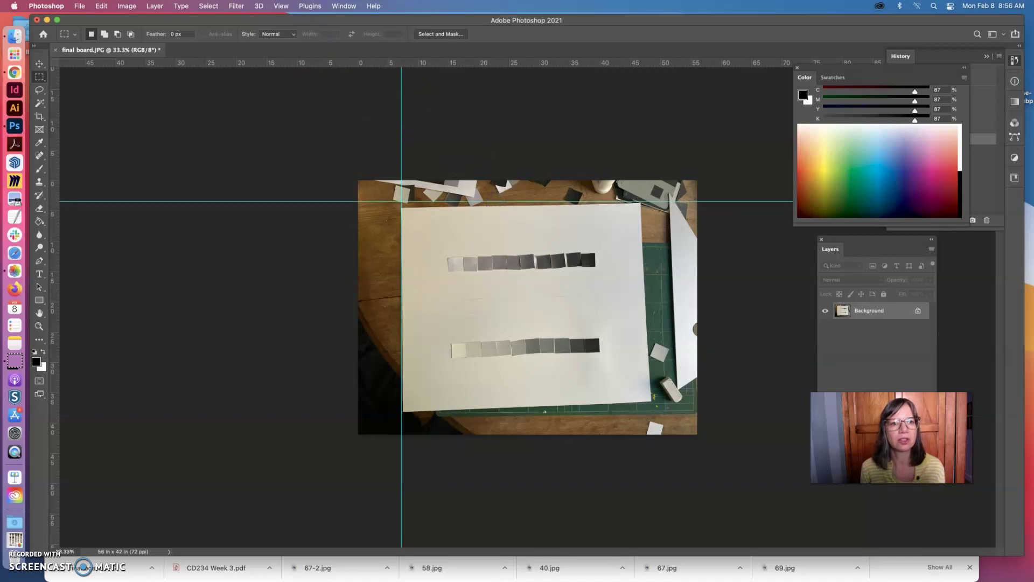
{"action": "left_click", "coordinate": [281, 6]}
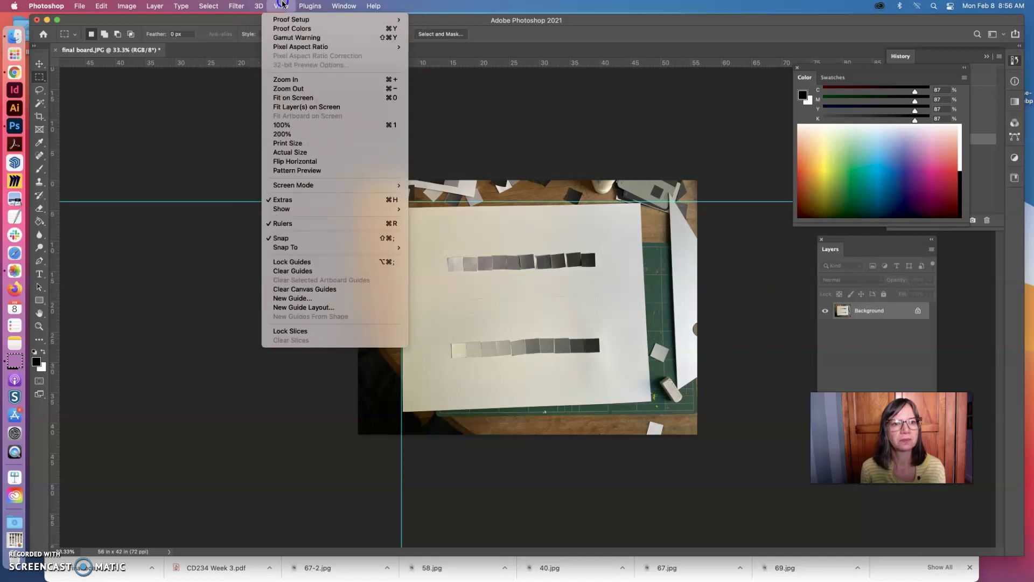
{"action": "left_click", "coordinate": [281, 6]}
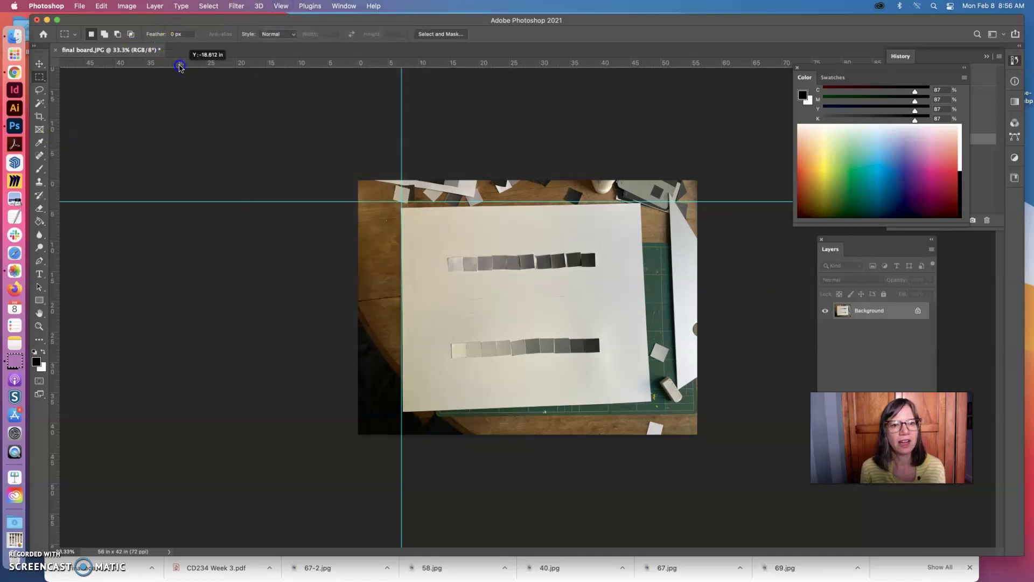
{"action": "left_click_drag", "start_coordinate": [180, 62], "coordinate": [315, 411]}
{"action": "left_click_drag", "start_coordinate": [56, 238], "coordinate": [652, 305]}
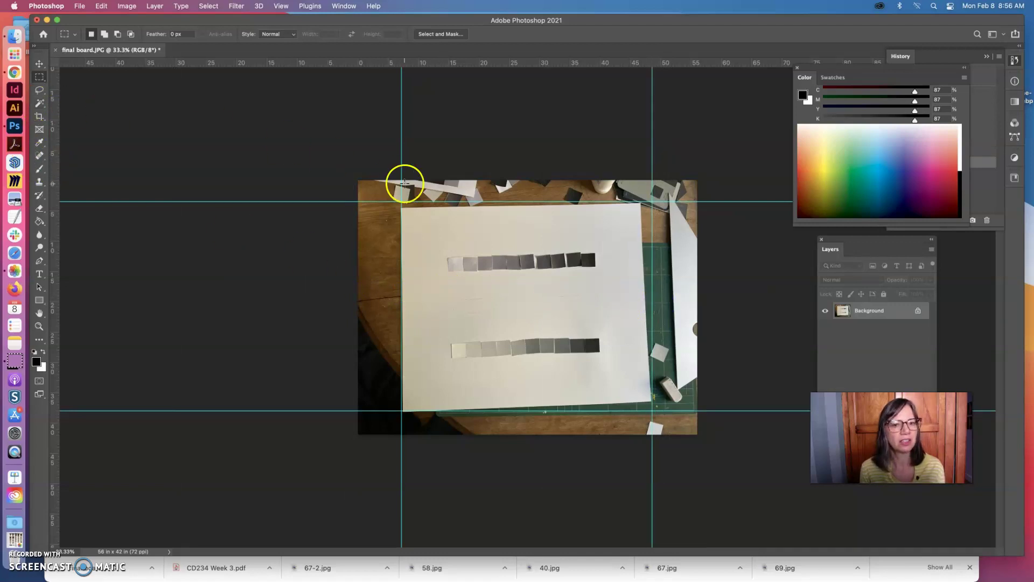
{"action": "left_click_drag", "start_coordinate": [390, 201], "coordinate": [669, 421]}
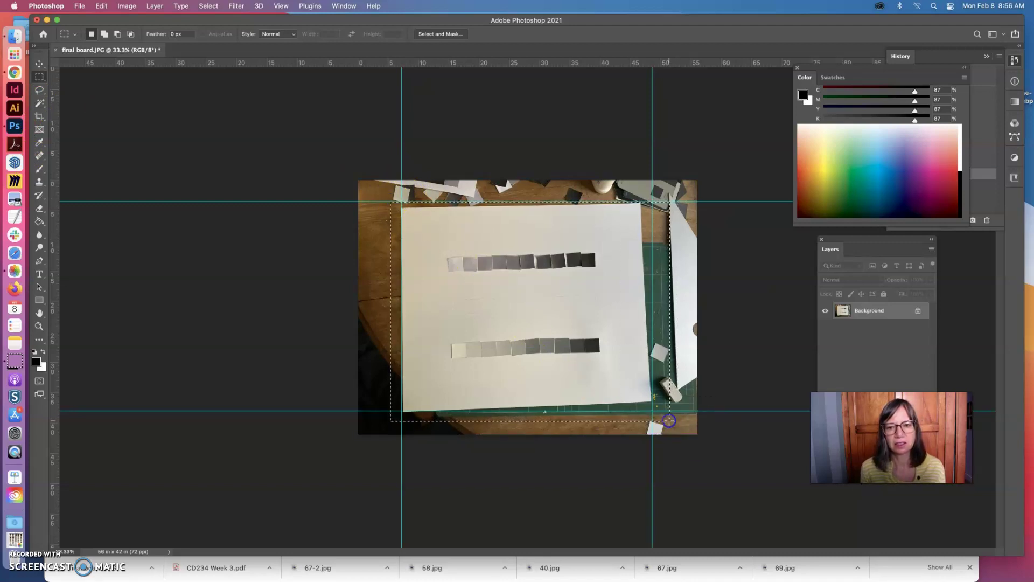
- Distort the selected board, dragging its four corners onto the guide intersections
{"action": "left_click", "coordinate": [100, 6]}
{"action": "mouse_move", "coordinate": [131, 232]}
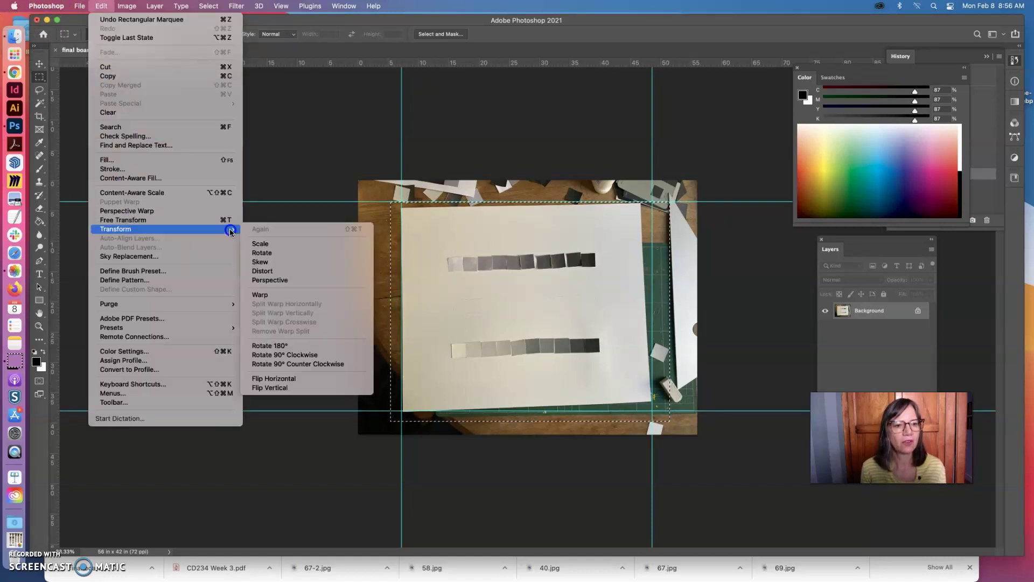
{"action": "left_click", "coordinate": [274, 271]}
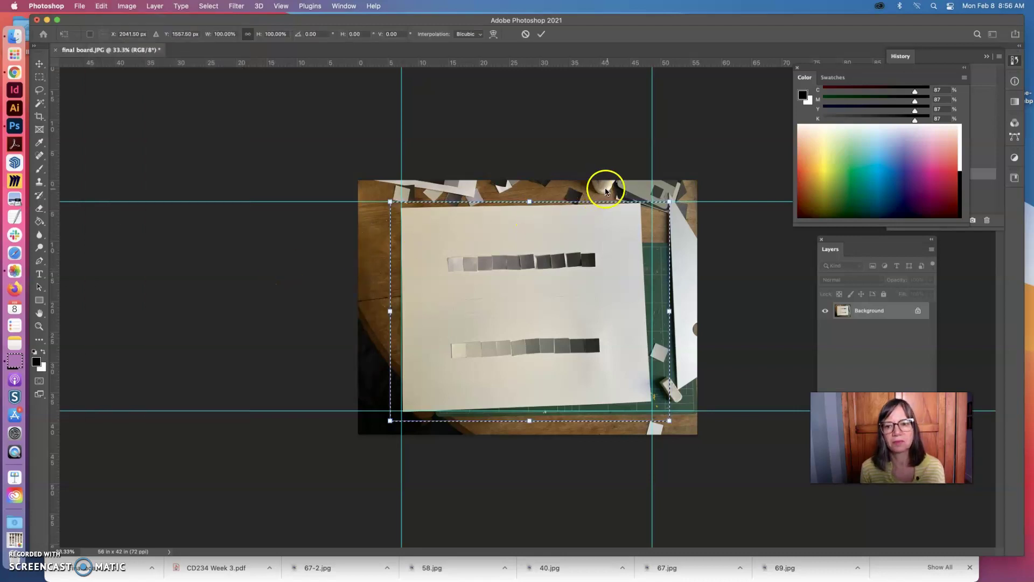
{"action": "left_click_drag", "start_coordinate": [670, 201], "coordinate": [682, 201]}
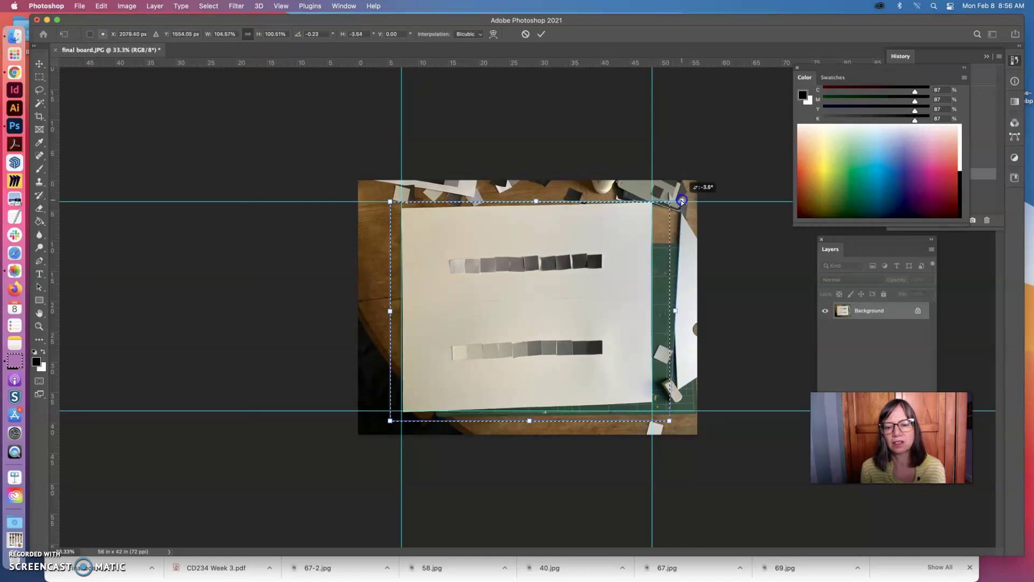
{"action": "left_click_drag", "start_coordinate": [669, 421], "coordinate": [669, 431]}
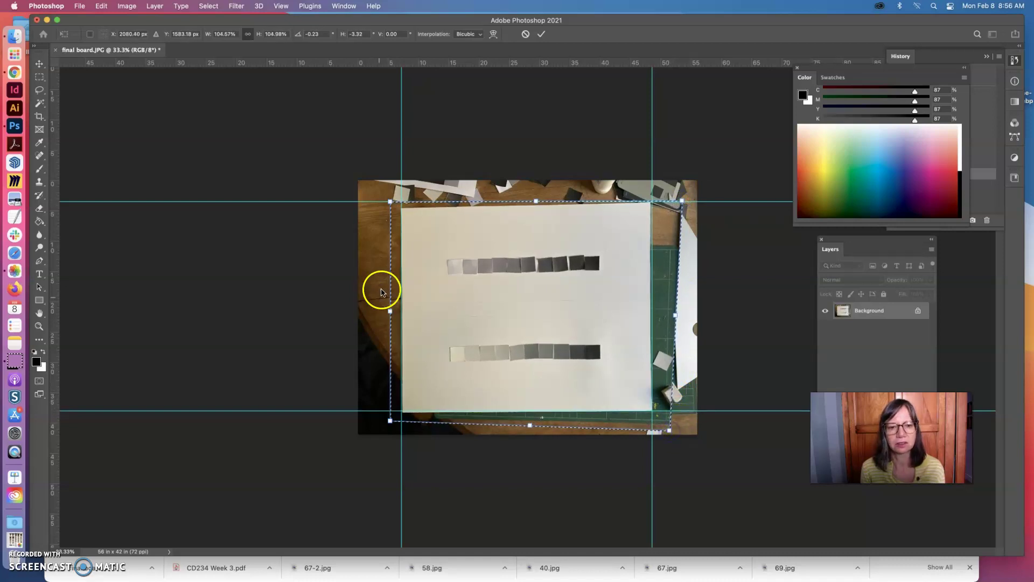
{"action": "left_click_drag", "start_coordinate": [392, 203], "coordinate": [390, 194]}
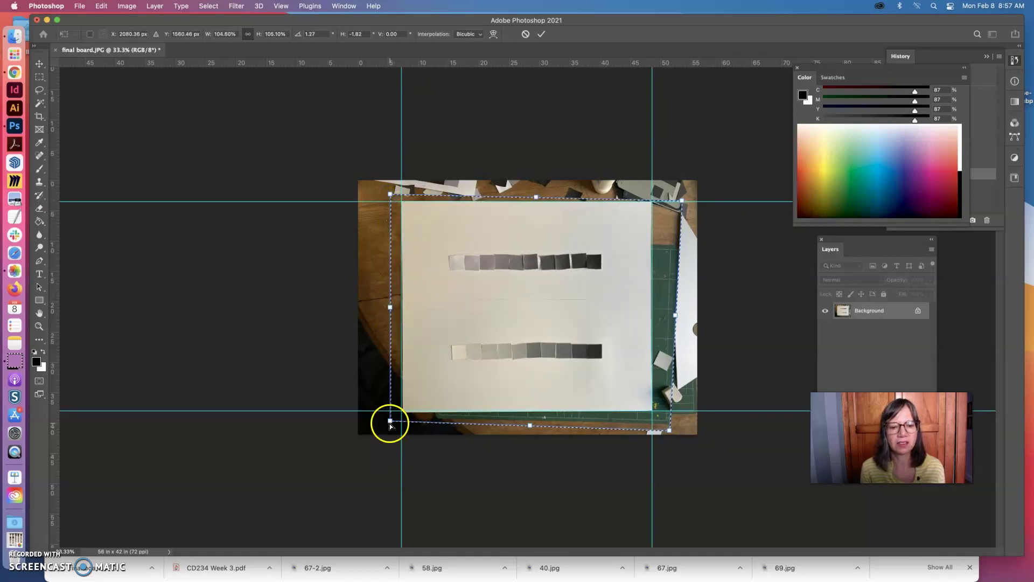
{"action": "left_click_drag", "start_coordinate": [391, 421], "coordinate": [388, 418]}
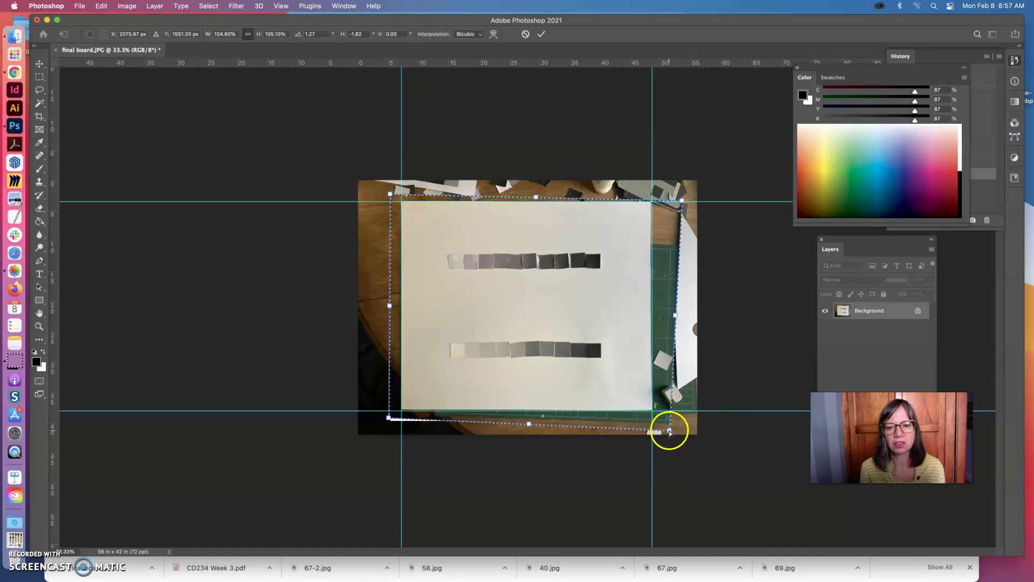
- Fine-tune the right edge and corners onto the guides and commit the distortion
{"action": "left_click_drag", "start_coordinate": [670, 431], "coordinate": [671, 431]}
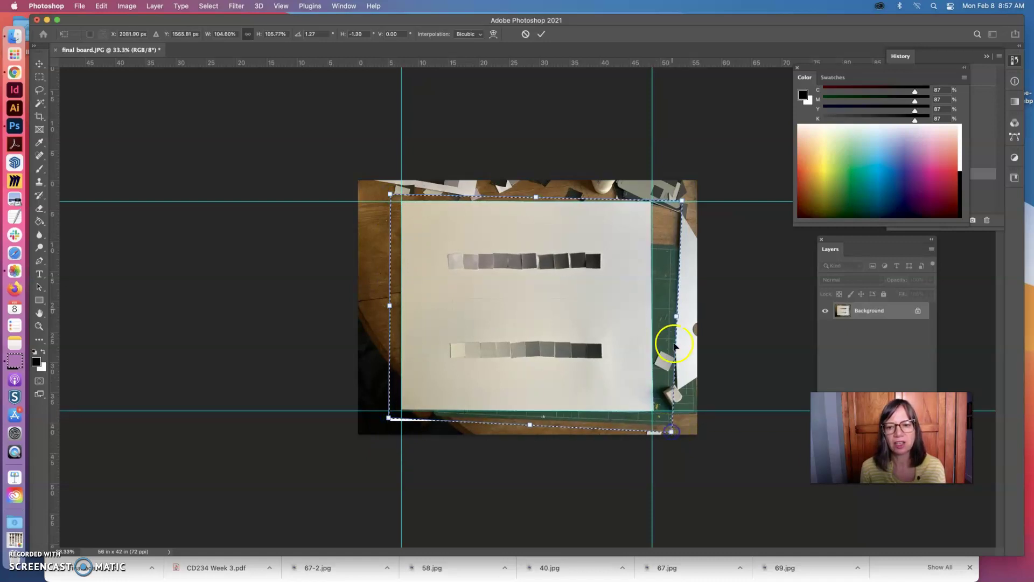
{"action": "mouse_move", "coordinate": [676, 316]}
{"action": "left_mouse_down"}
{"action": "mouse_move", "coordinate": [631, 318]}
{"action": "mouse_move", "coordinate": [677, 312]}
{"action": "left_mouse_up"}
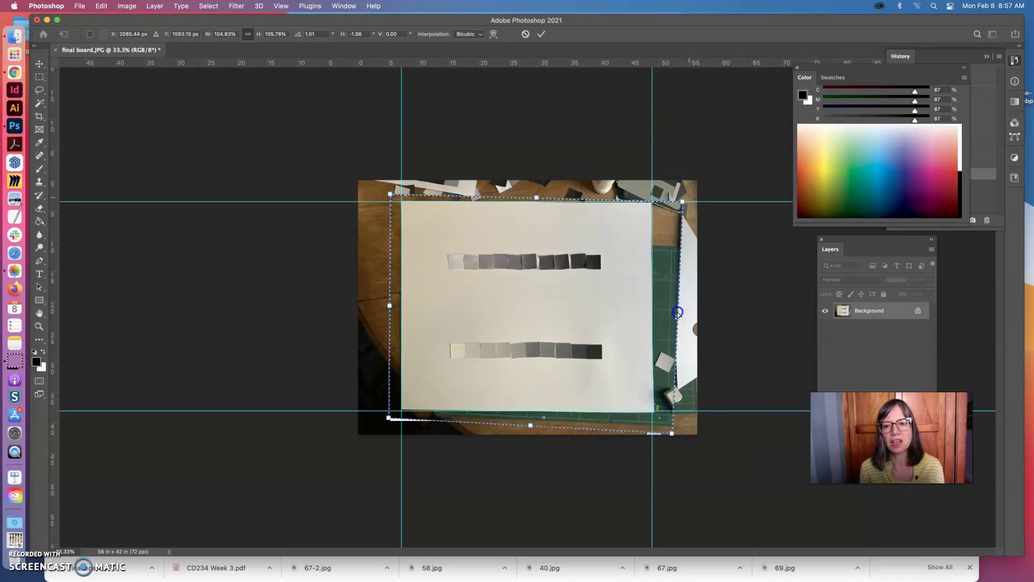
{"action": "left_click_drag", "start_coordinate": [685, 201], "coordinate": [687, 201]}
{"action": "left_click_drag", "start_coordinate": [672, 433], "coordinate": [670, 430]}
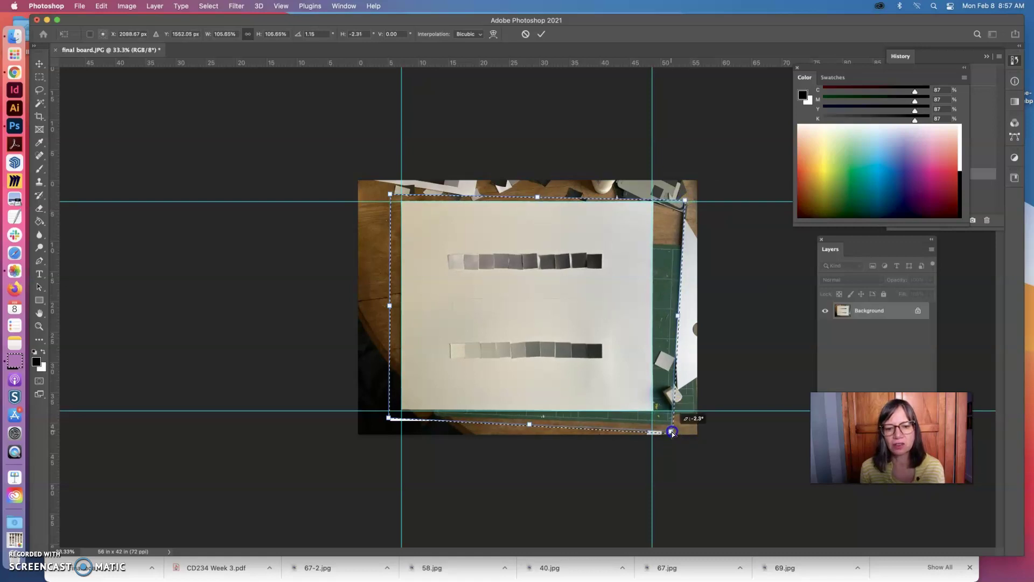
{"action": "left_click_drag", "start_coordinate": [383, 436], "coordinate": [388, 420]}
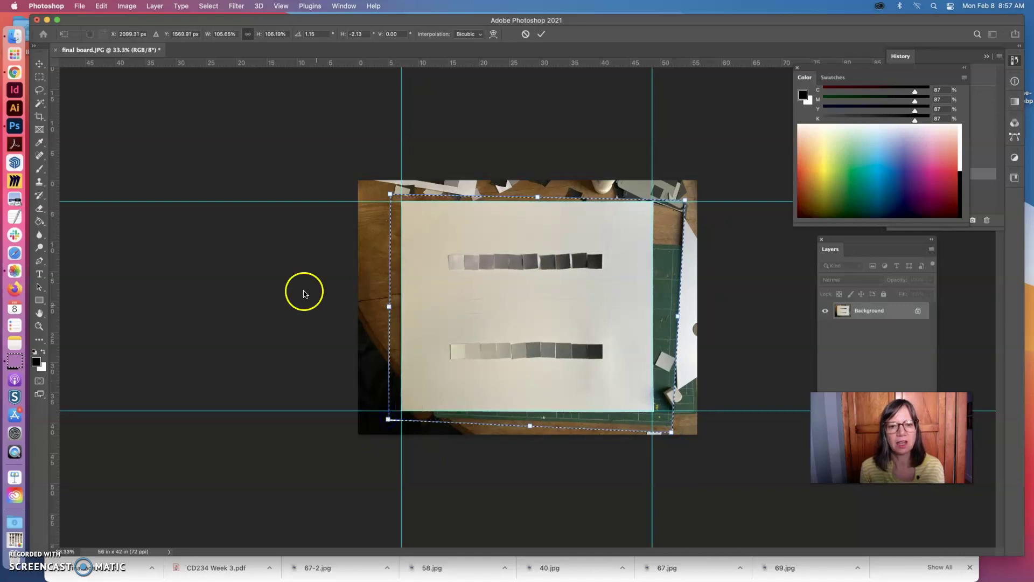
{"action": "left_click", "coordinate": [40, 79]}
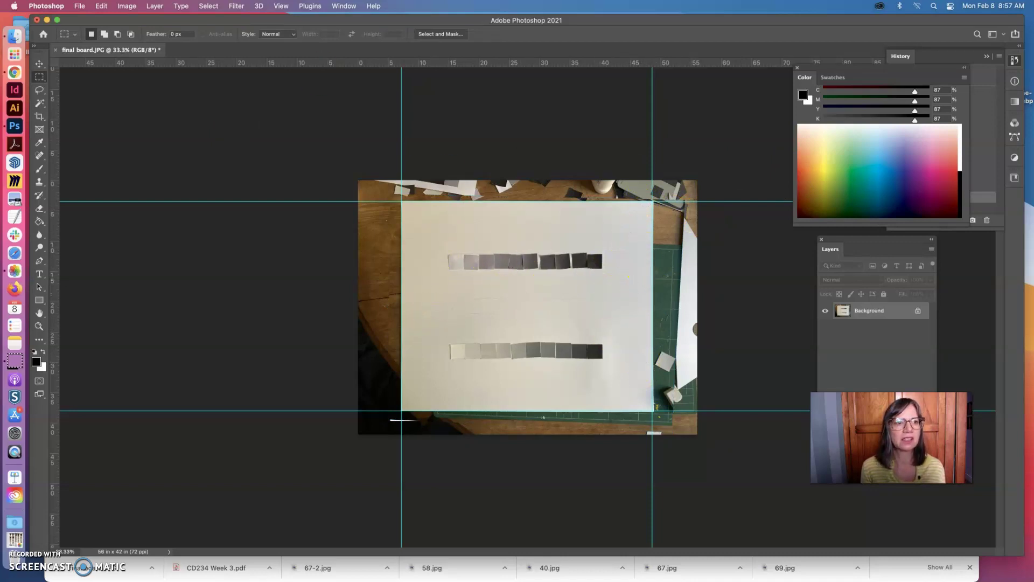
- Apply Auto Color to the board photo, comparing before and after in History
{"action": "left_click", "coordinate": [126, 6]}
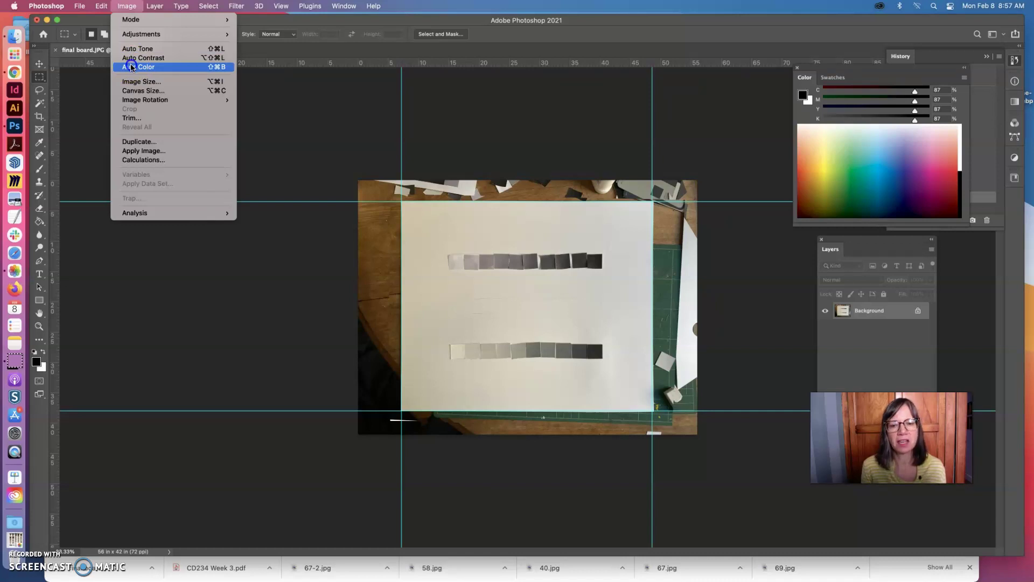
{"action": "left_click", "coordinate": [131, 67]}
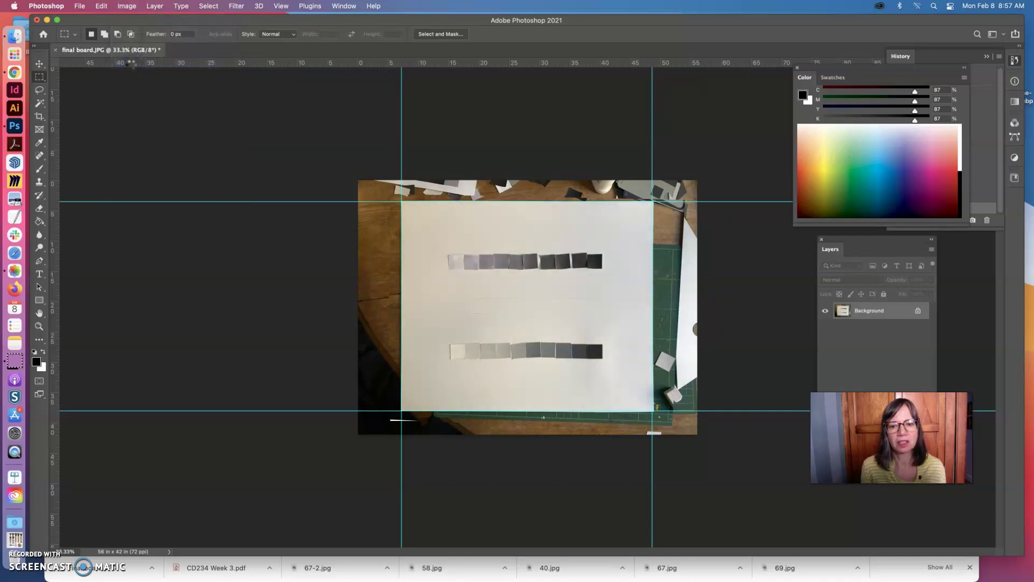
{"action": "left_click", "coordinate": [1014, 61]}
{"action": "left_click", "coordinate": [1015, 61]}
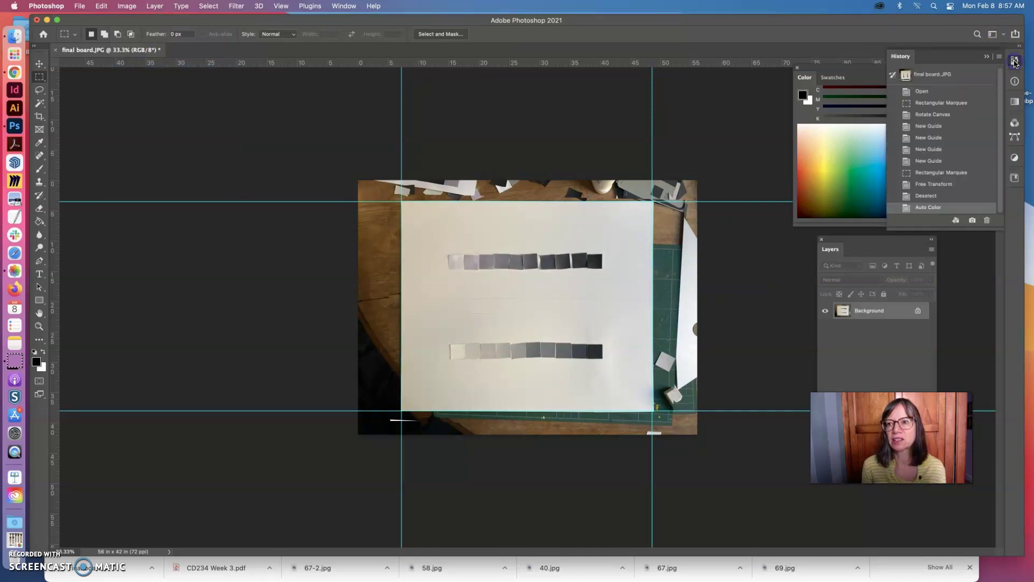
{"action": "left_click", "coordinate": [926, 197]}
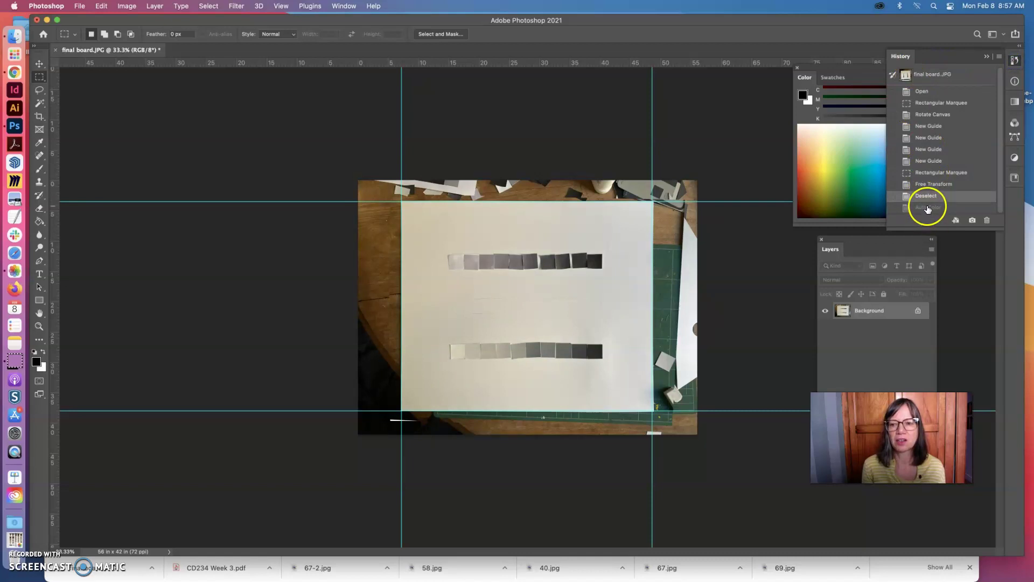
{"action": "left_click", "coordinate": [928, 208]}
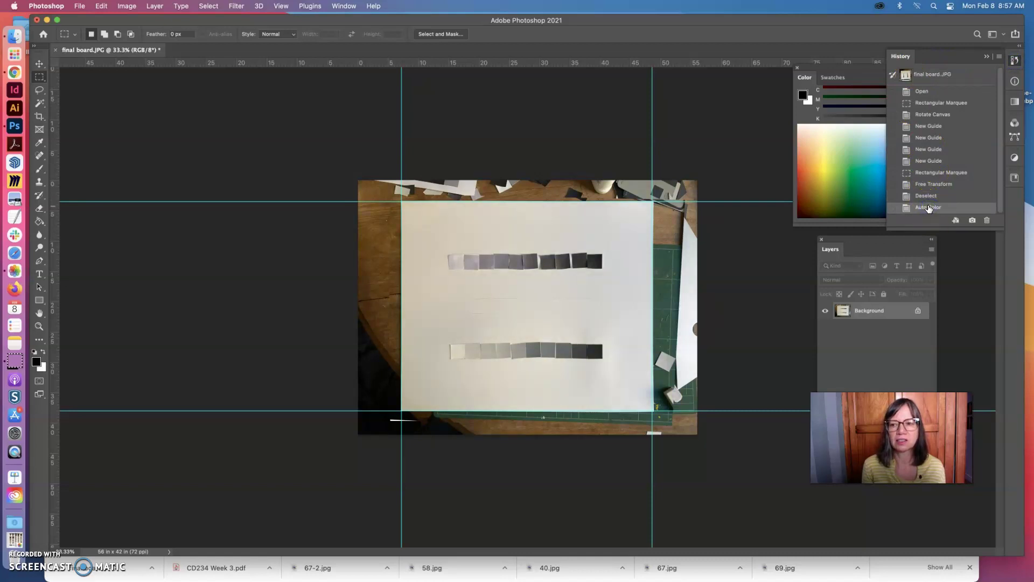
- Try Auto Contrast, compare it in History, and revert to the Auto Color state
{"action": "left_click", "coordinate": [127, 6]}
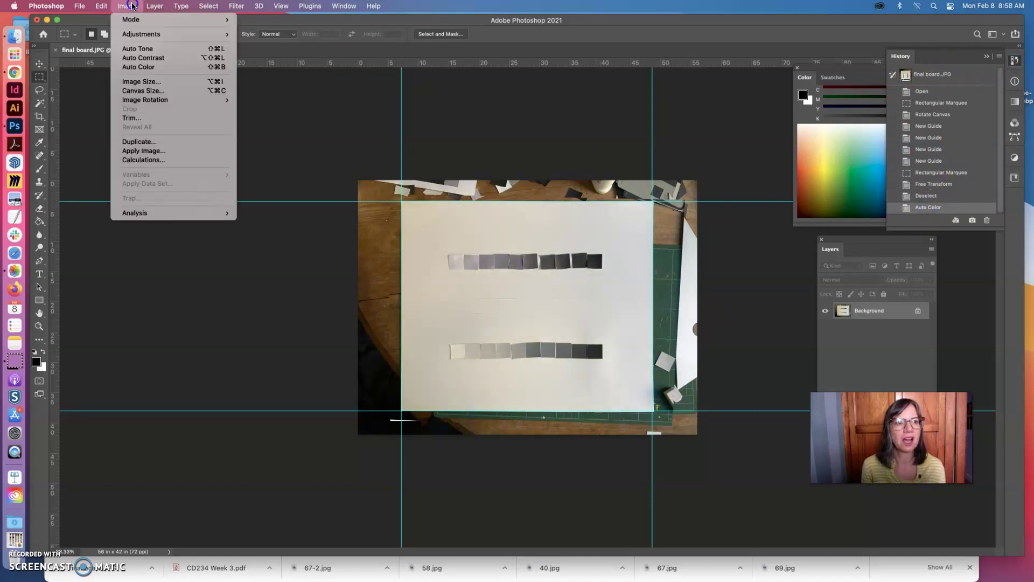
{"action": "left_click", "coordinate": [137, 58]}
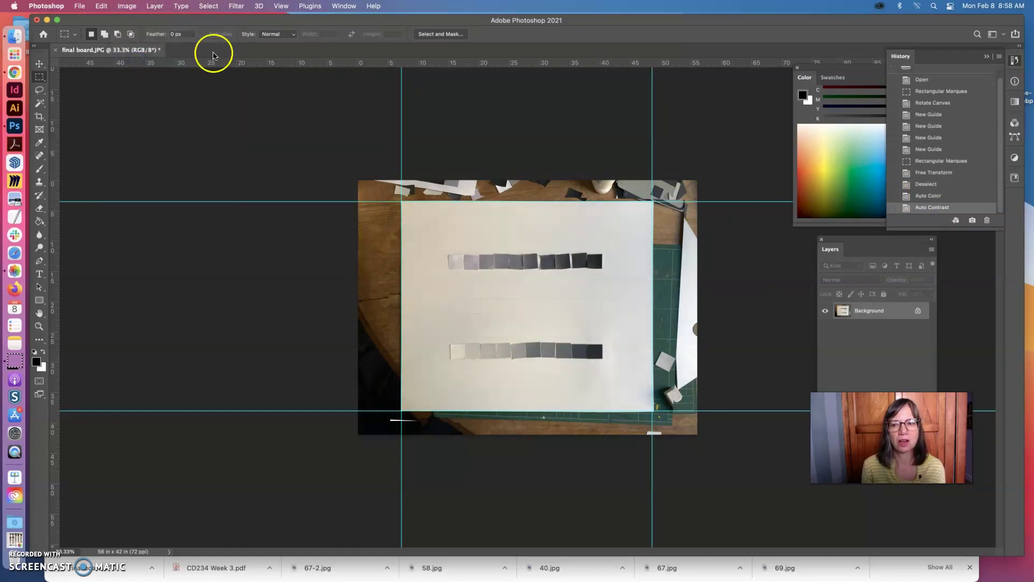
{"action": "left_click", "coordinate": [935, 199]}
{"action": "left_click", "coordinate": [934, 208]}
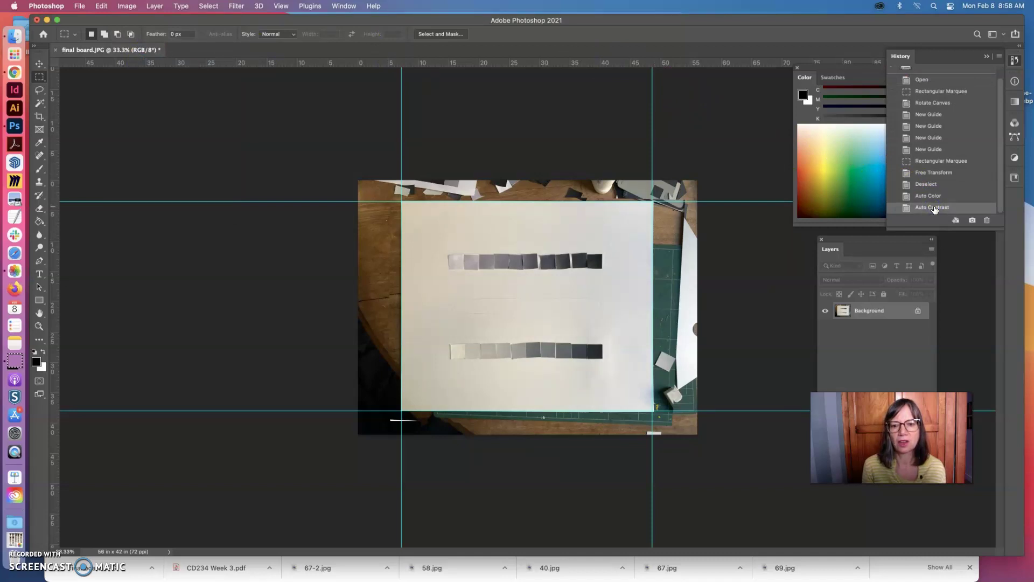
{"action": "left_click", "coordinate": [930, 197]}
{"action": "left_click", "coordinate": [933, 208]}
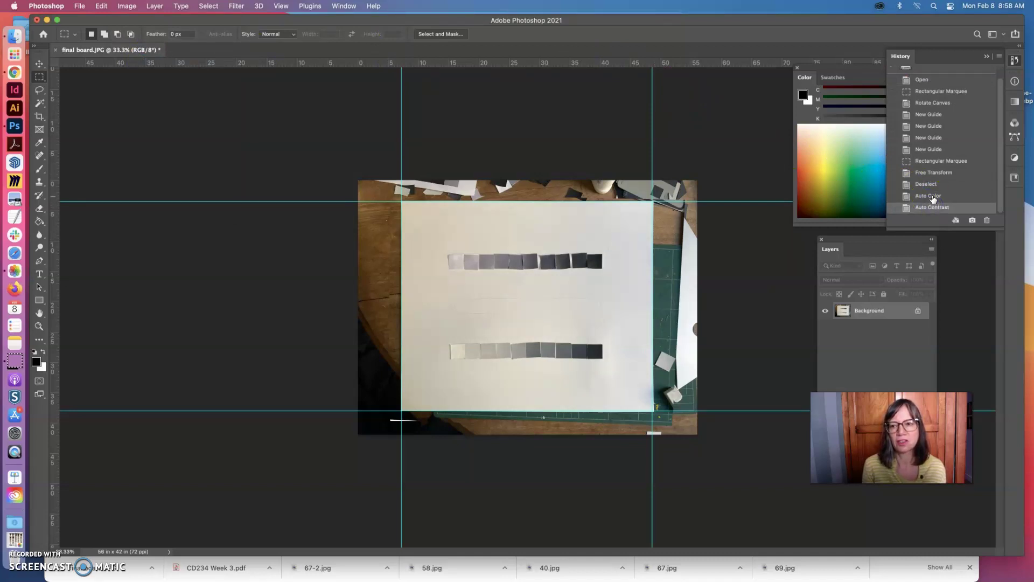
{"action": "left_click", "coordinate": [934, 197]}
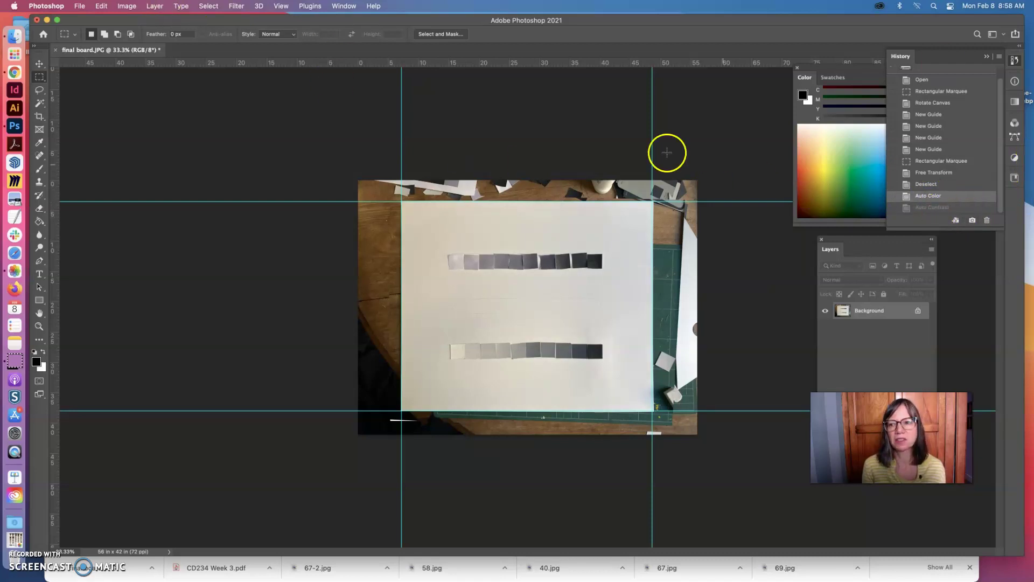
- Try Auto Tone, then step back to the Auto Color state
{"action": "left_click", "coordinate": [127, 6]}
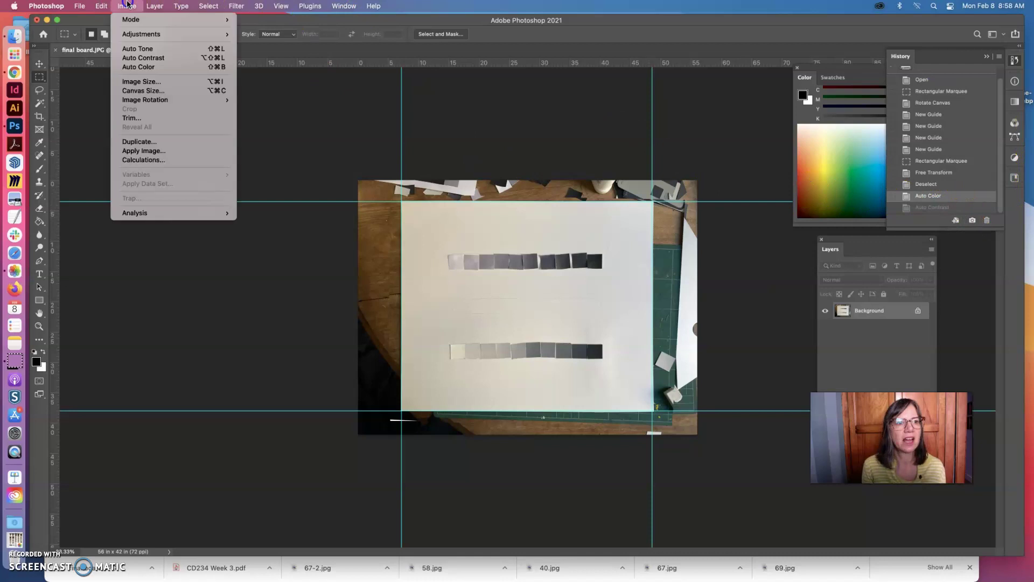
{"action": "left_click", "coordinate": [141, 49]}
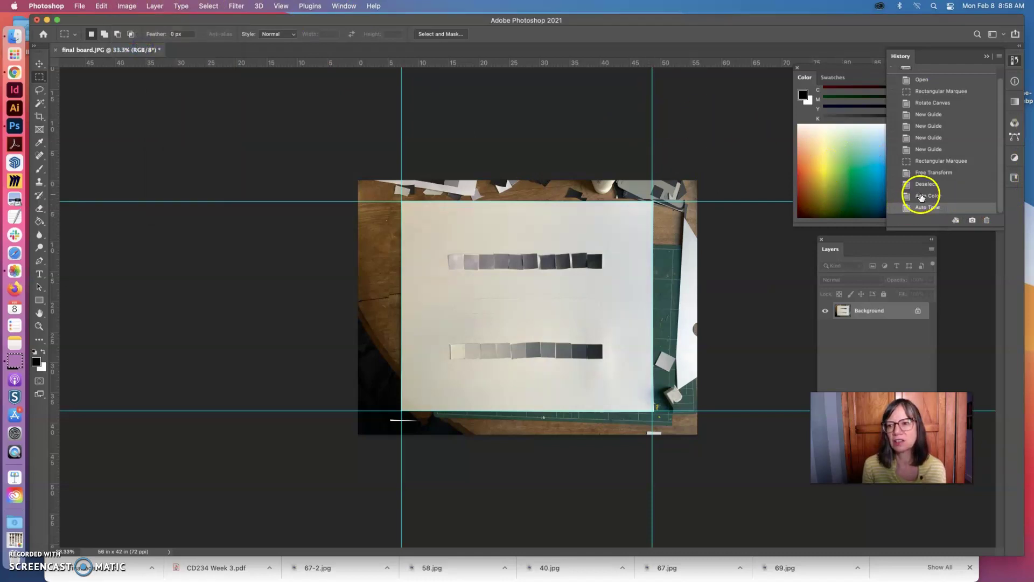
{"action": "left_click", "coordinate": [921, 196]}
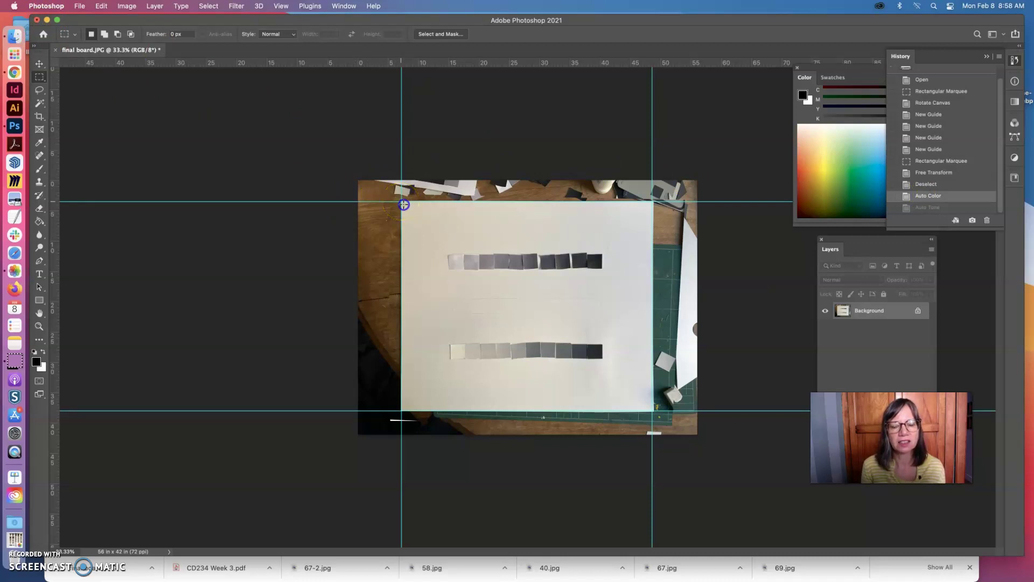
- Select the board between the guide intersections and crop the image to it (about 41.4 × 34.5 in)
{"action": "left_click_drag", "start_coordinate": [404, 205], "coordinate": [652, 410]}
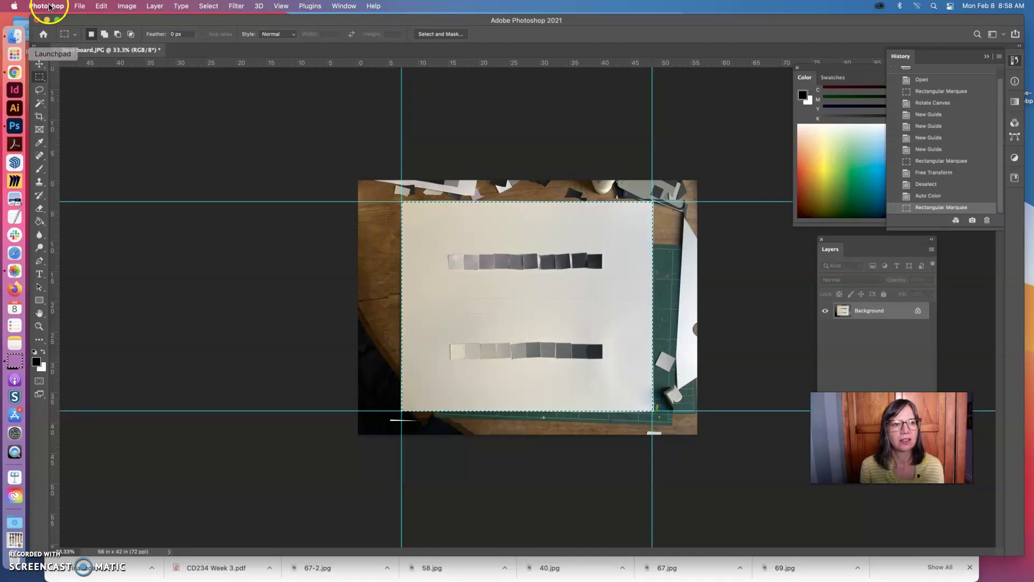
{"action": "left_click", "coordinate": [123, 6]}
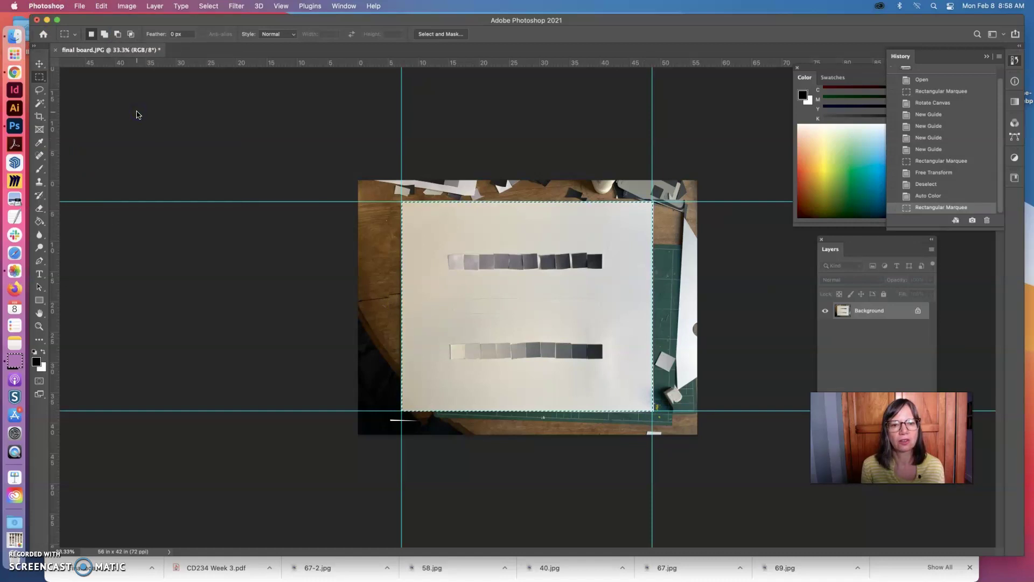
{"action": "left_click", "coordinate": [151, 104]}
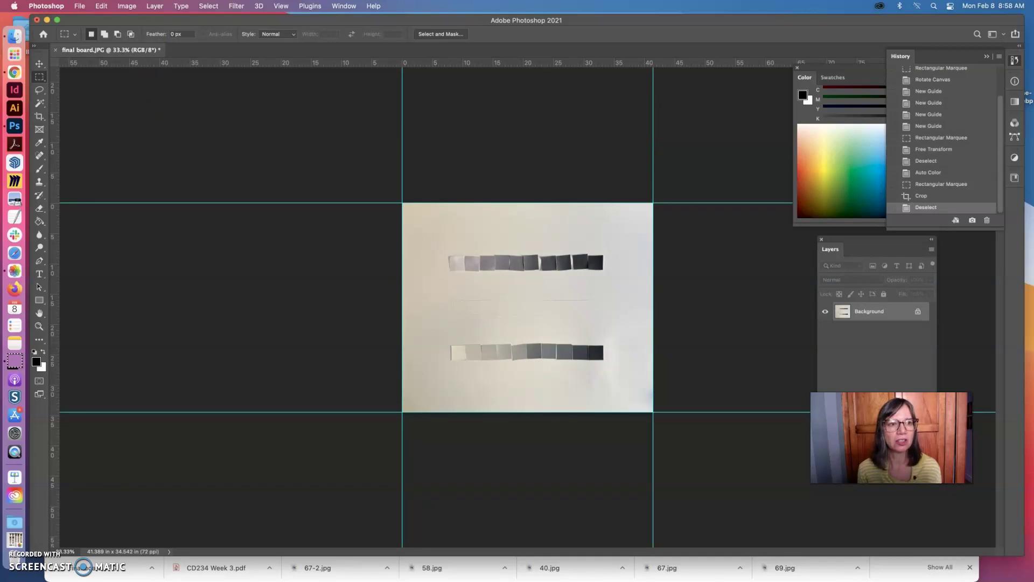
{"action": "left_click", "coordinate": [127, 6]}
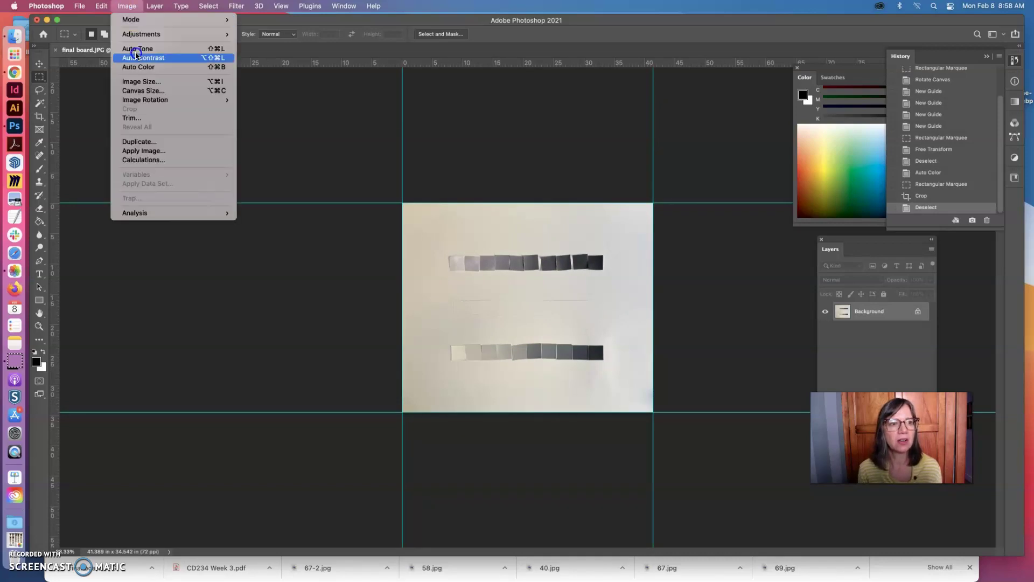
- Resize the cropped board to 17 inches wide (14.188 in high) at 72 pixels/inch
{"action": "left_click", "coordinate": [143, 85]}
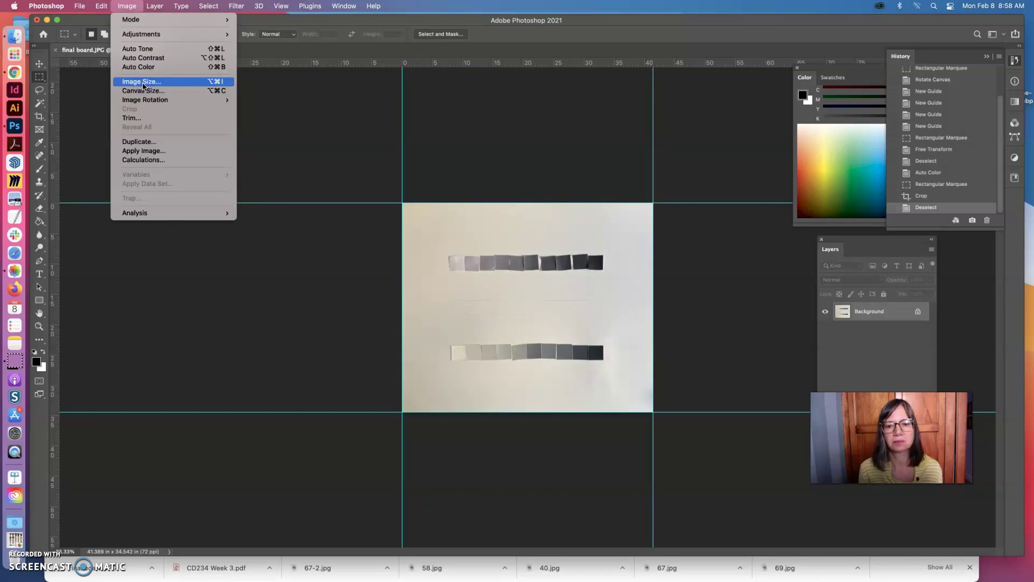
{"action": "left_click", "coordinate": [143, 82]}
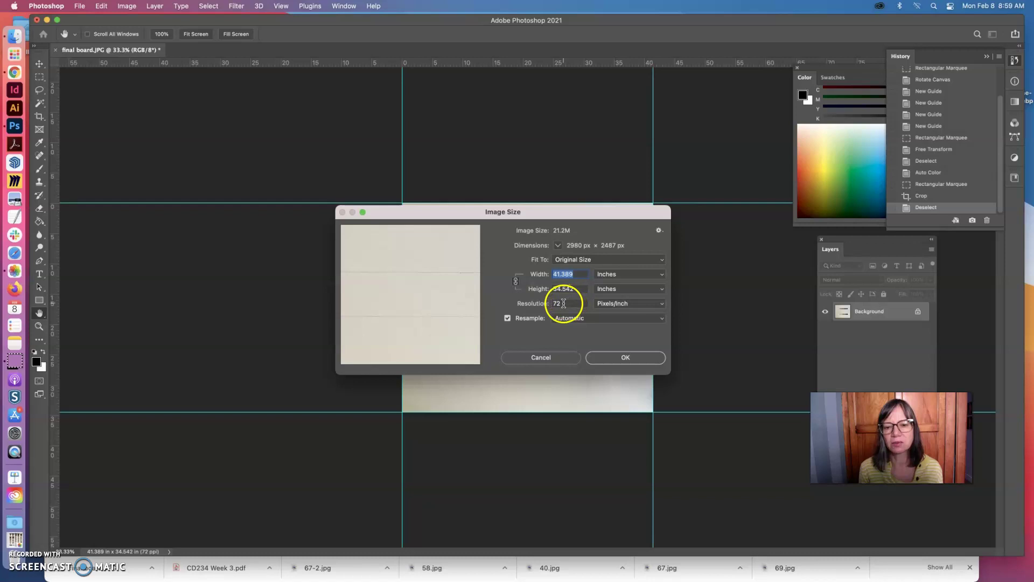
{"action": "left_click", "coordinate": [564, 274]}
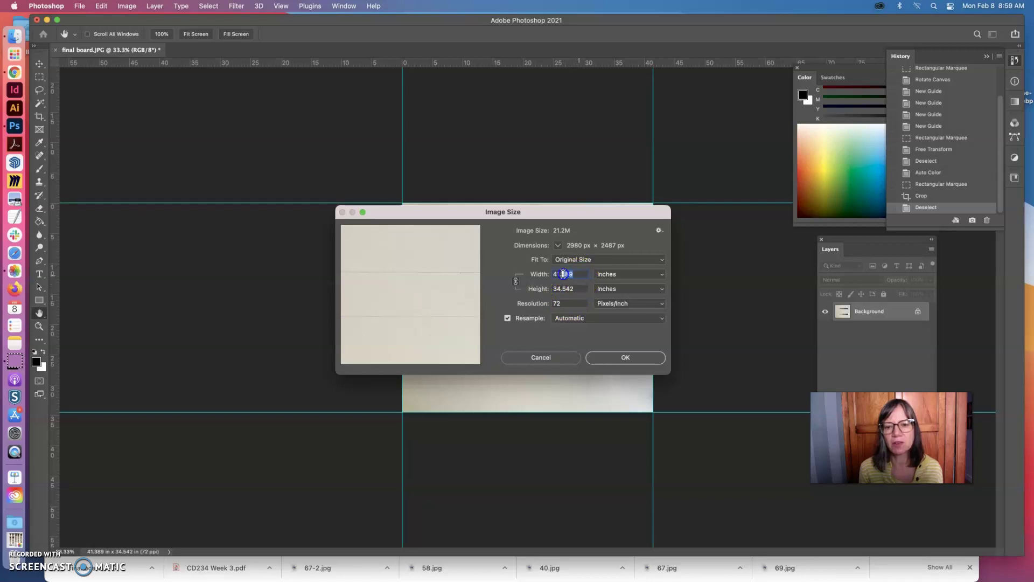
{"action": "type", "text": "1"}
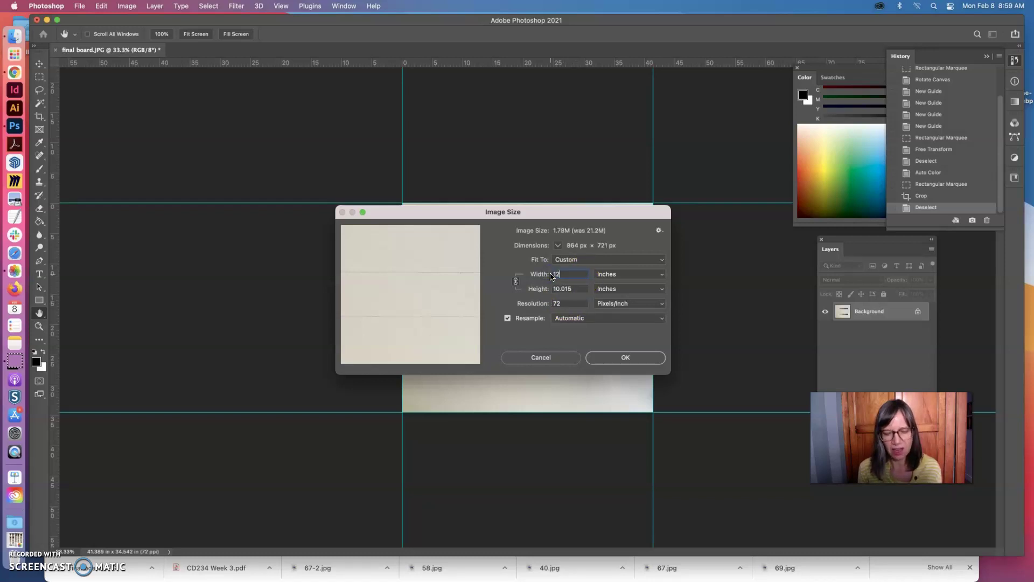
{"action": "type", "text": "7"}
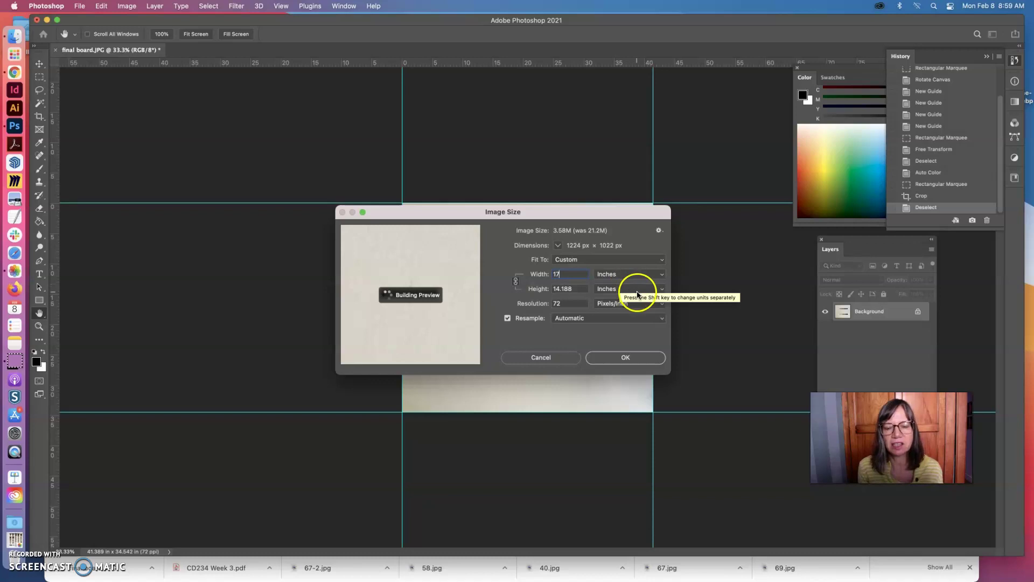
{"action": "left_click", "coordinate": [565, 279]}
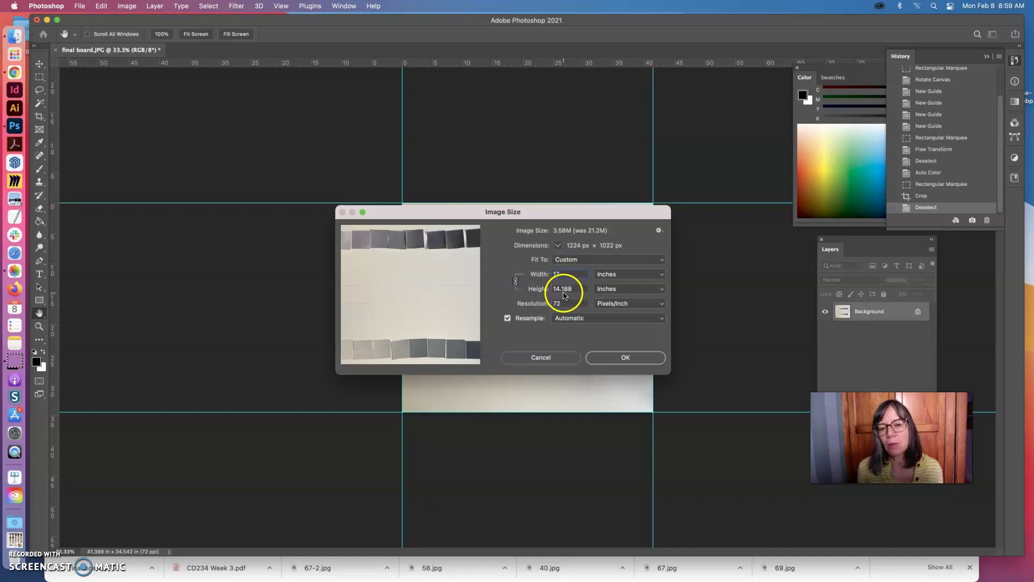
{"action": "left_click", "coordinate": [619, 360]}
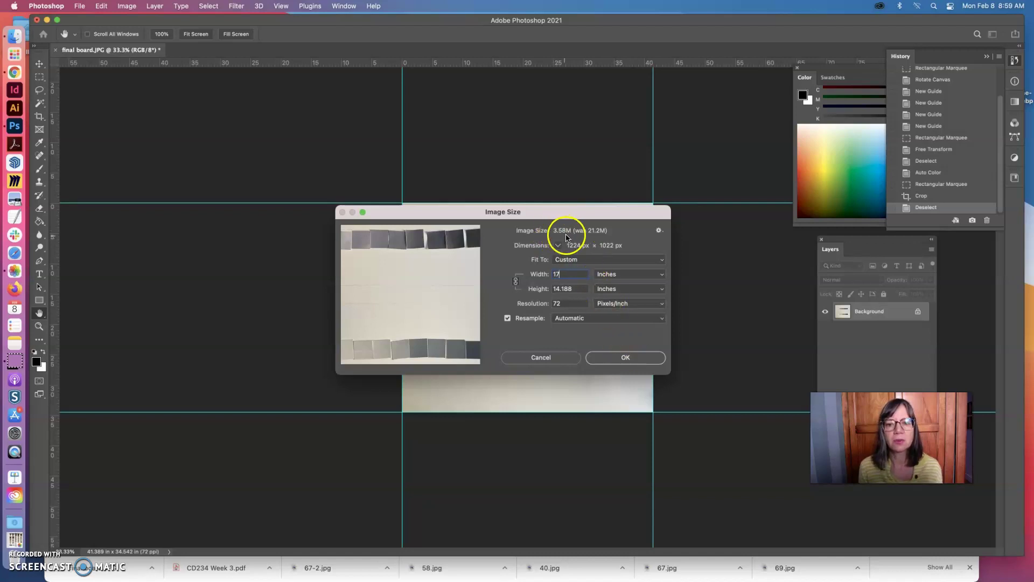
{"action": "left_click", "coordinate": [628, 358]}
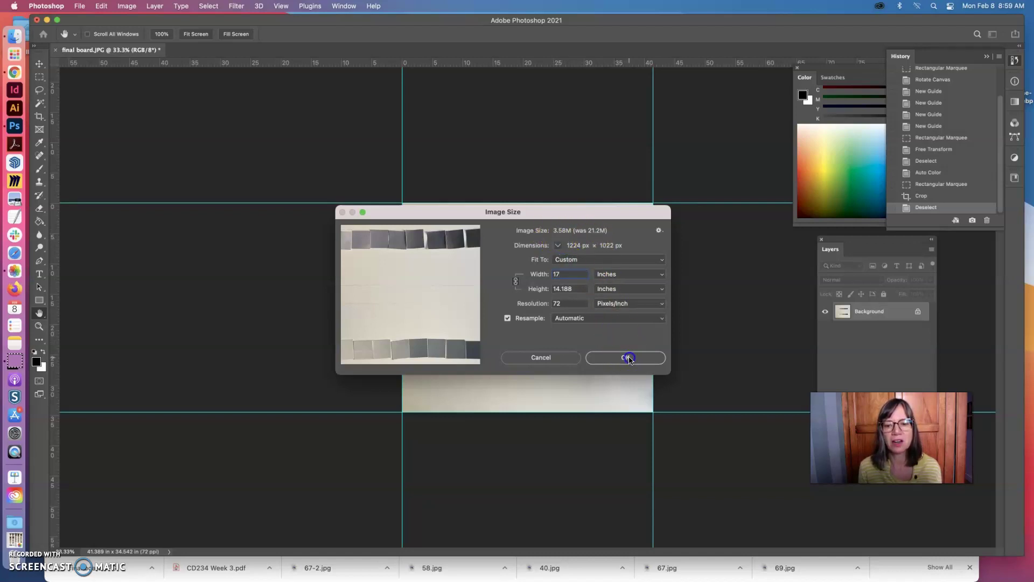
{"action": "left_click", "coordinate": [626, 358]}
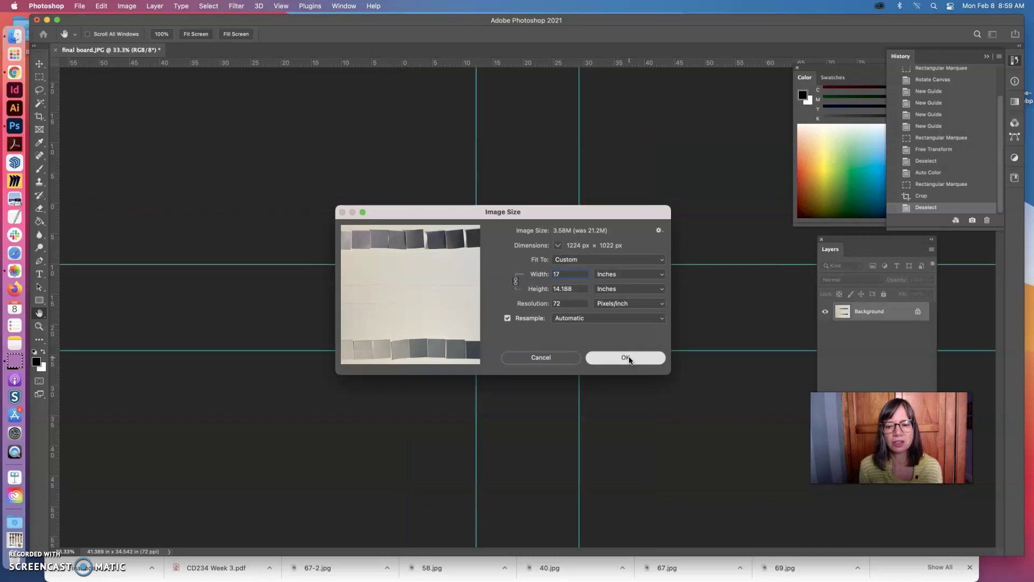
- Save As a new file, naming it with the student's Lastname.Firstname greyscale file name
{"action": "left_click", "coordinate": [80, 5]}
{"action": "left_click", "coordinate": [101, 81]}
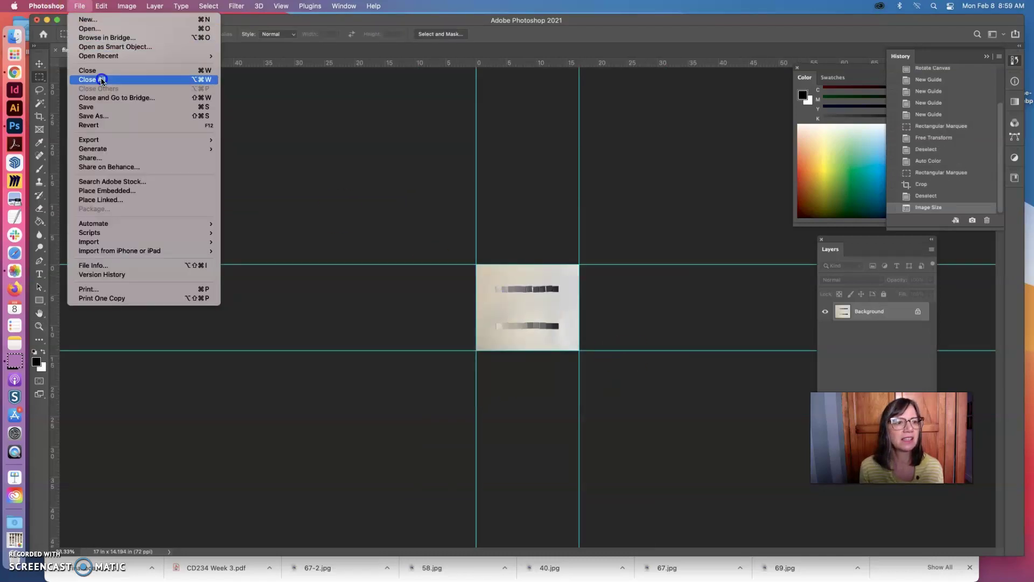
{"action": "left_click", "coordinate": [105, 118]}
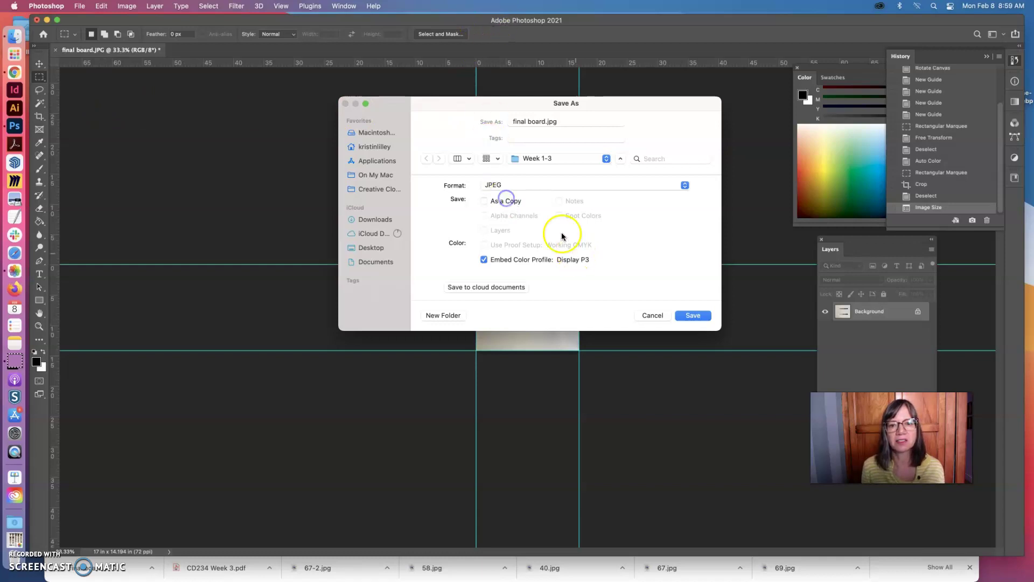
{"action": "left_click", "coordinate": [562, 121]}
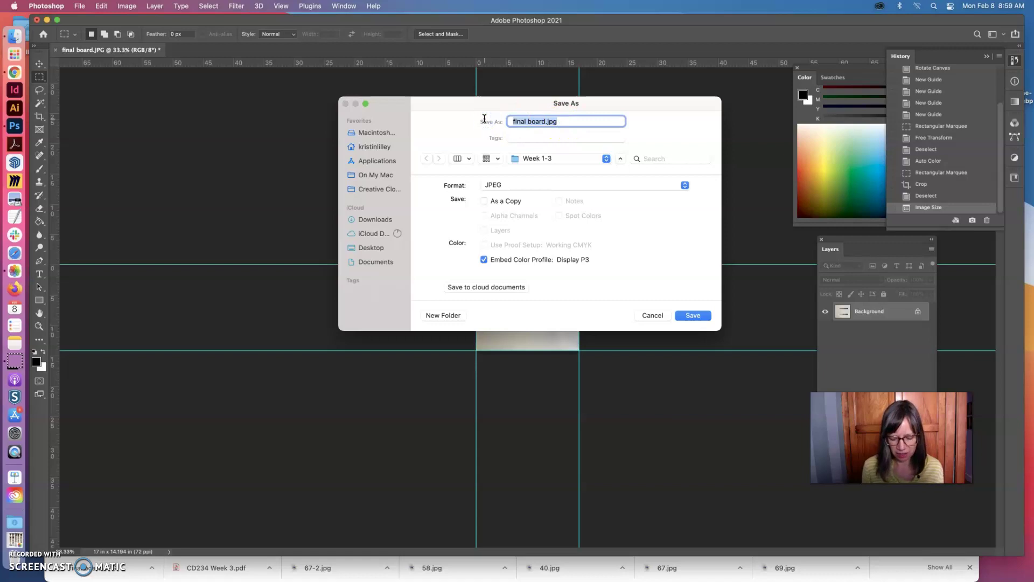
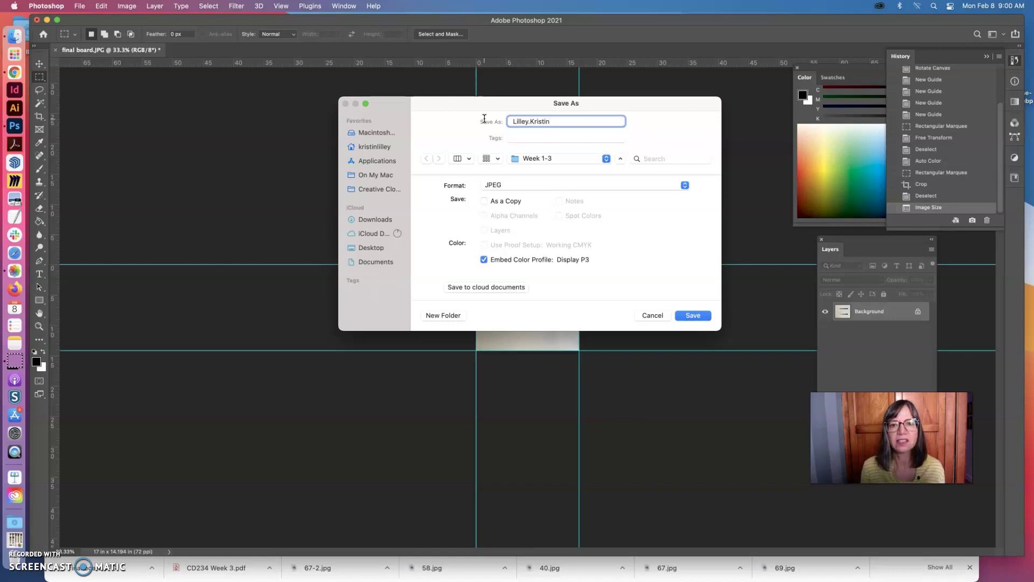
{"action": "left_click", "coordinate": [487, 122]}
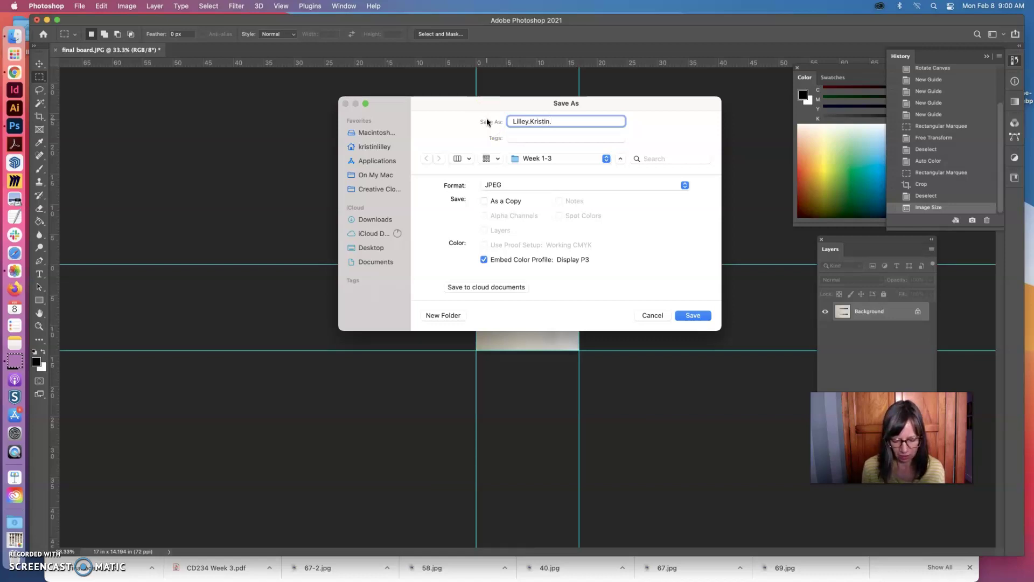
{"action": "type", "text": "in.greysca"}
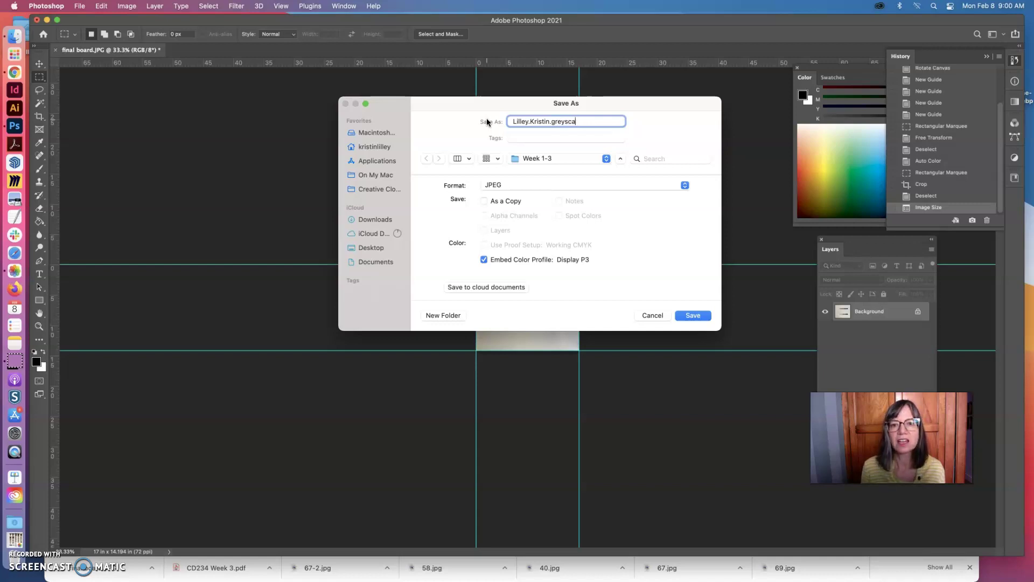
{"action": "type", "text": "le"}
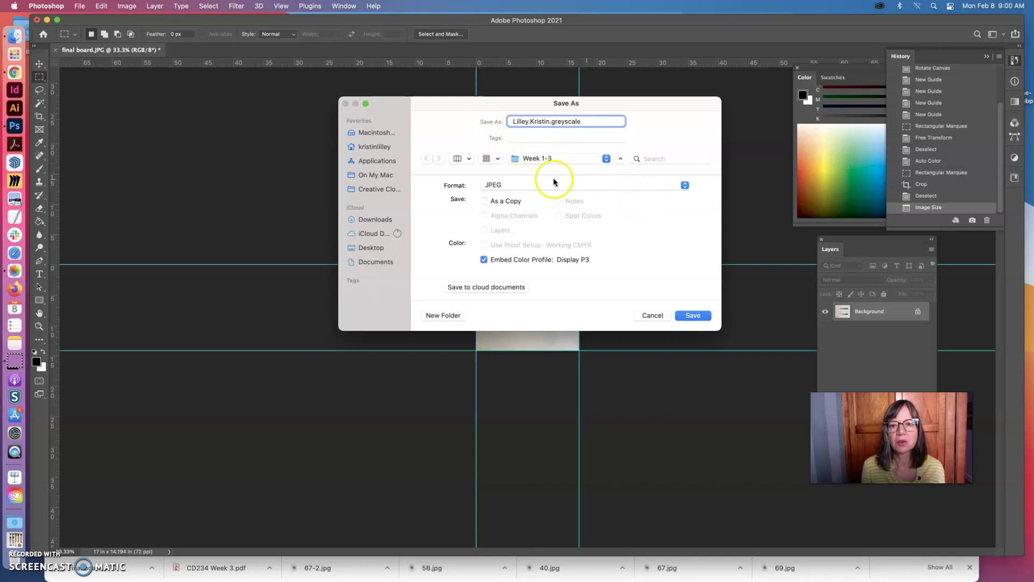
- Choose Photoshop PDF as the format and save the board as a copy
{"action": "left_click", "coordinate": [683, 185]}
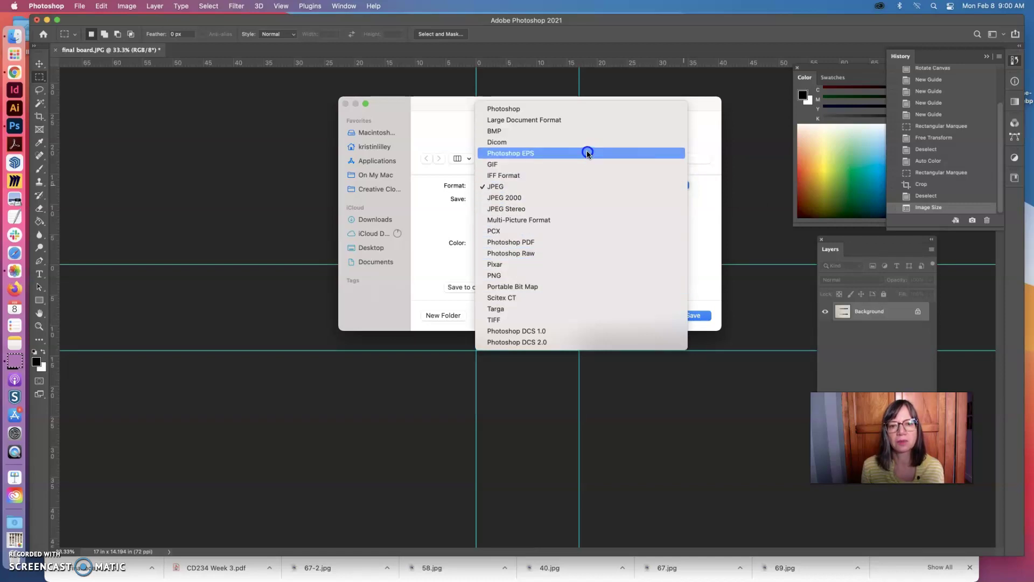
{"action": "left_click", "coordinate": [588, 241]}
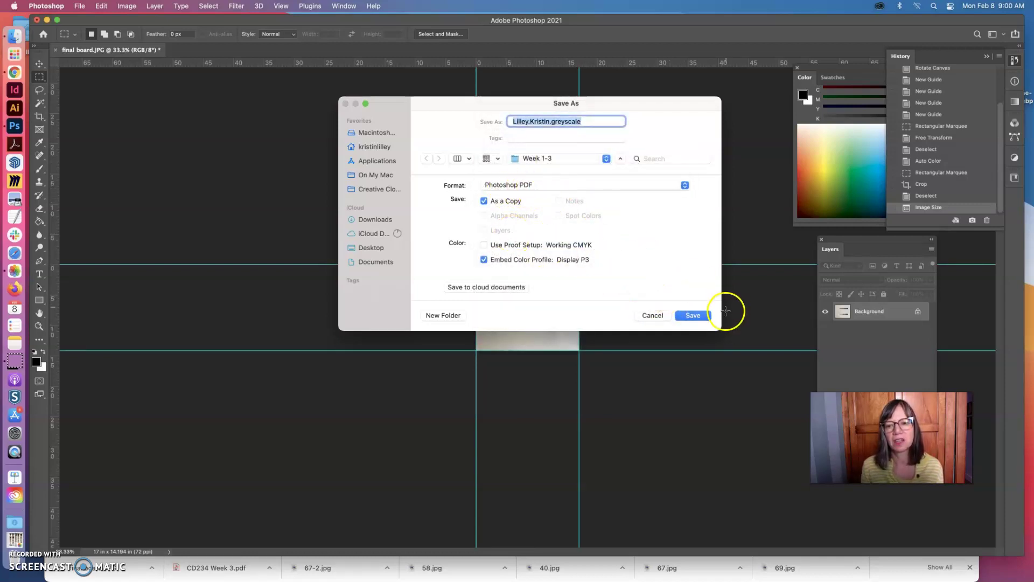
{"action": "left_click", "coordinate": [693, 316]}
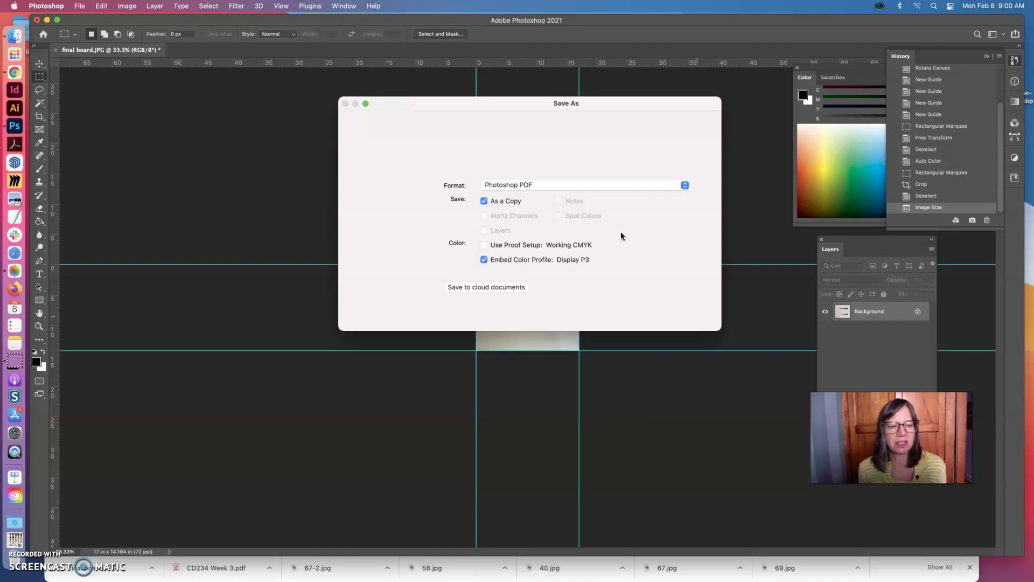
- Confirm the PDF notices, save the PDF keeping Photoshop editing capabilities, and minimize Photoshop
{"action": "key", "text": "Return"}
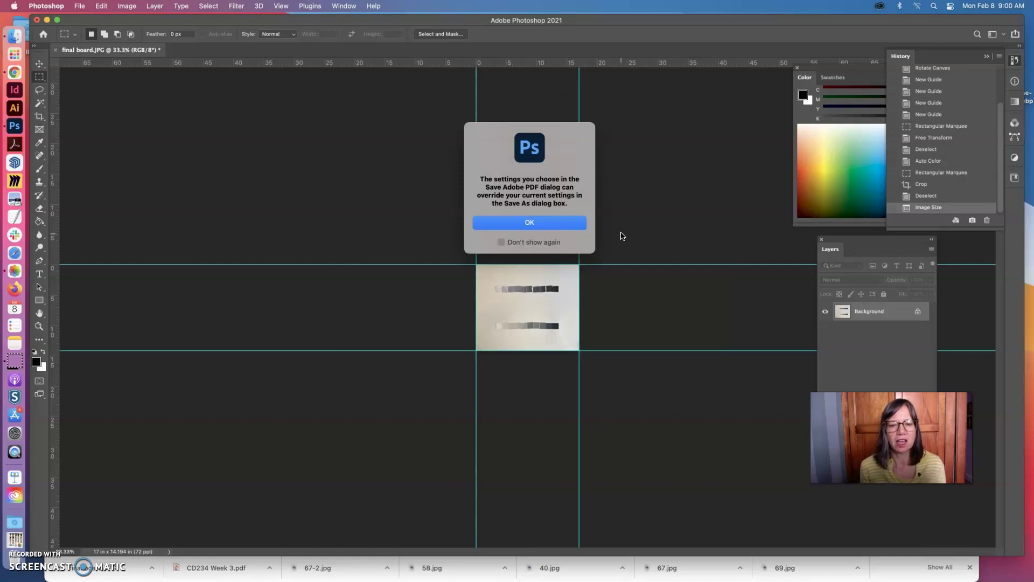
{"action": "left_click", "coordinate": [521, 224]}
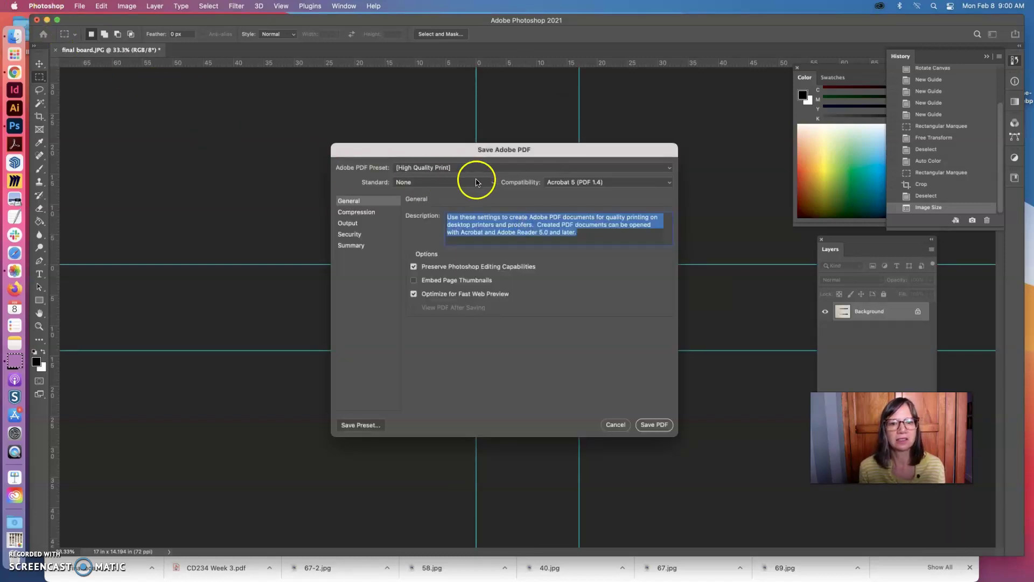
{"action": "left_click", "coordinate": [655, 424]}
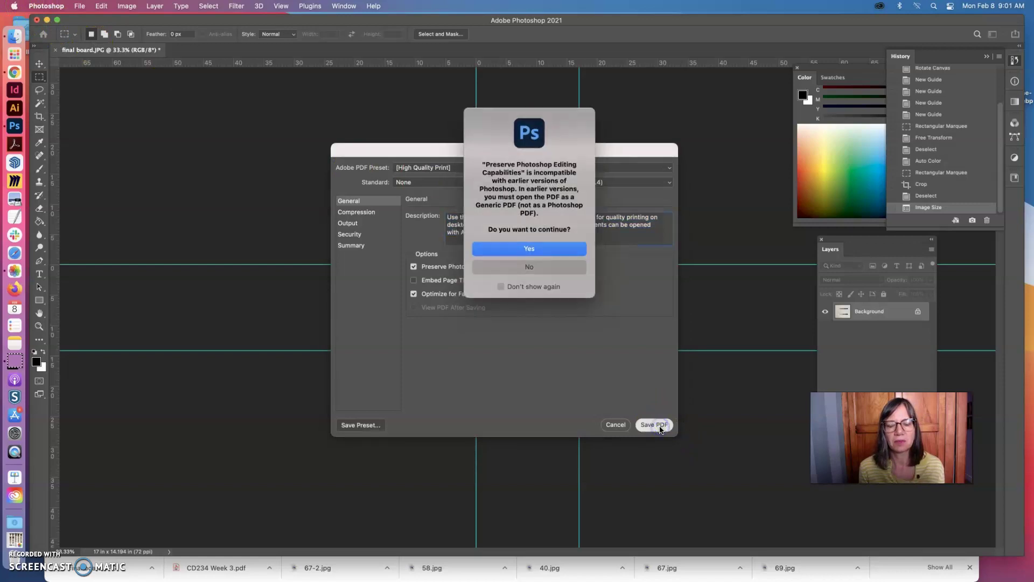
{"action": "left_click", "coordinate": [528, 248]}
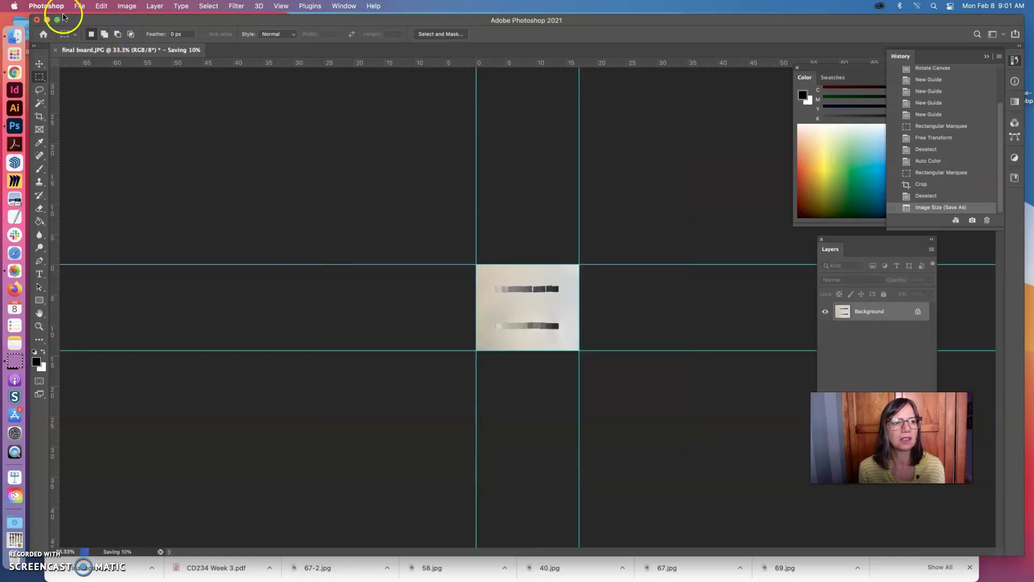
{"action": "left_click", "coordinate": [47, 20]}
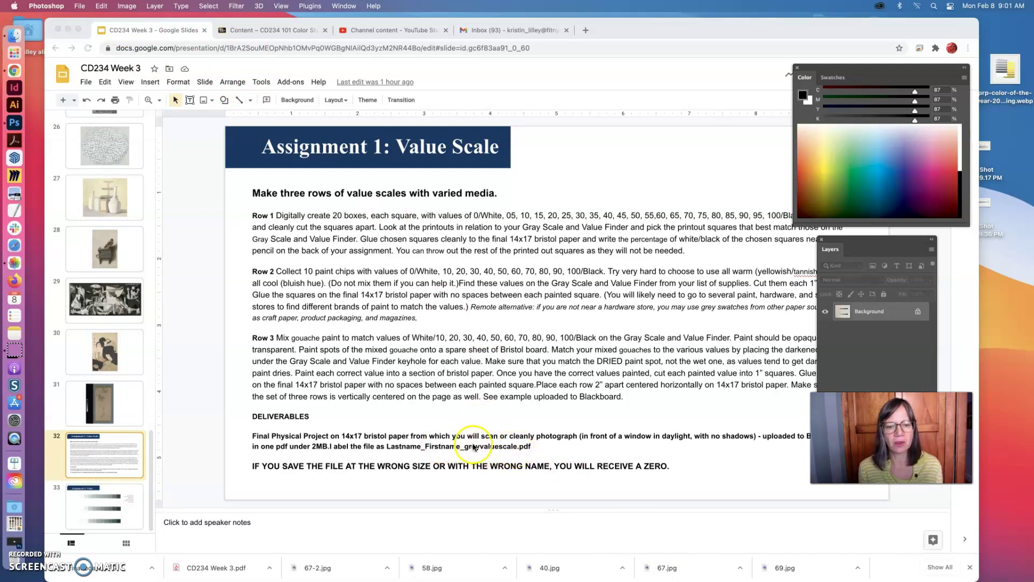
- Move the Google Slides window aside to reveal the desktop and select the home-folder alias
{"action": "left_click", "coordinate": [588, 25]}
{"action": "key", "text": "F11"}
{"action": "left_click", "coordinate": [97, 130]}
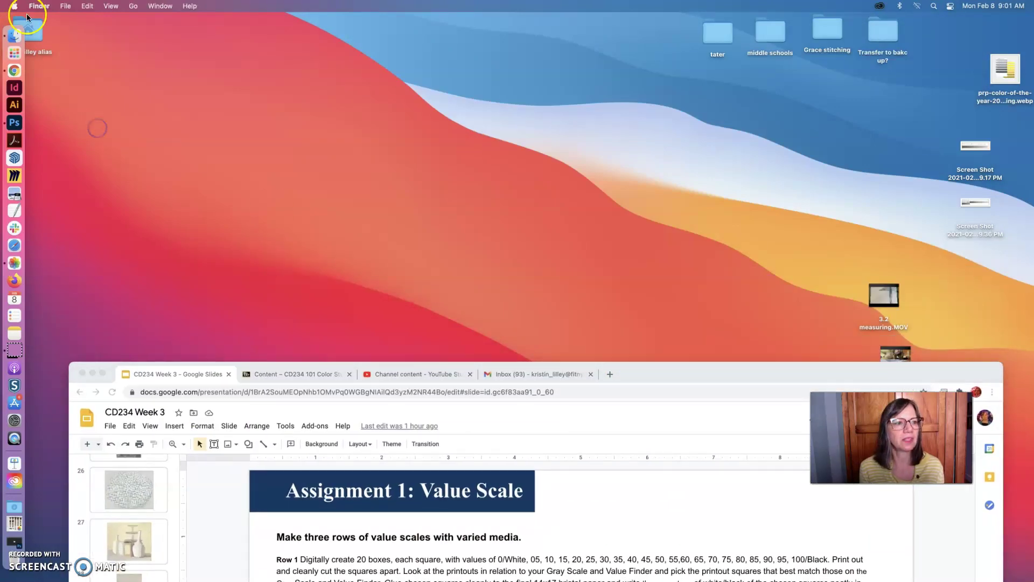
{"action": "left_click", "coordinate": [31, 30]}
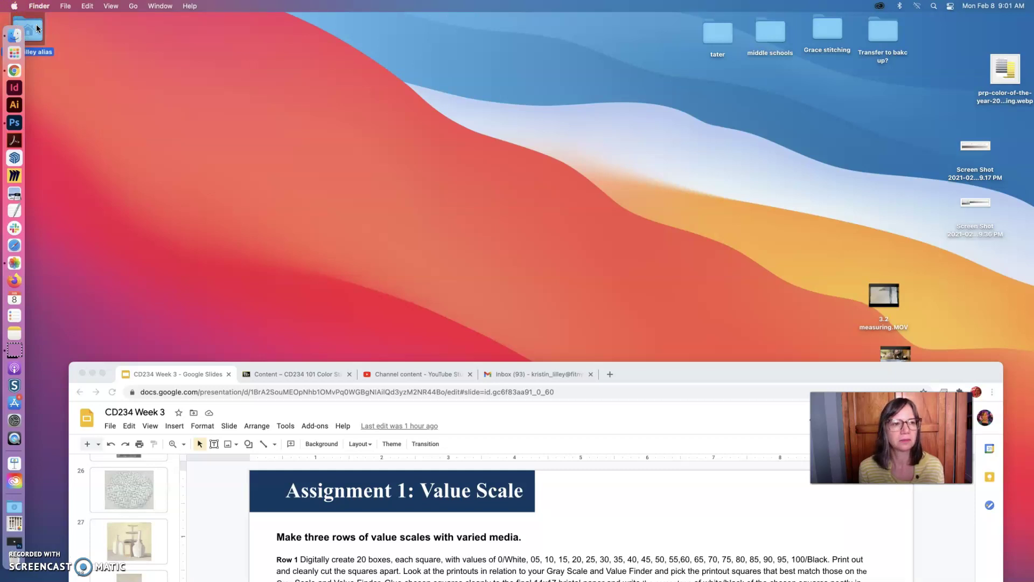
- Browse to FIT CD 234 > Week 1-3 to check the 2.3 MB greyscale PDF, then enlarge the slides window
{"action": "double_click", "coordinate": [37, 24]}
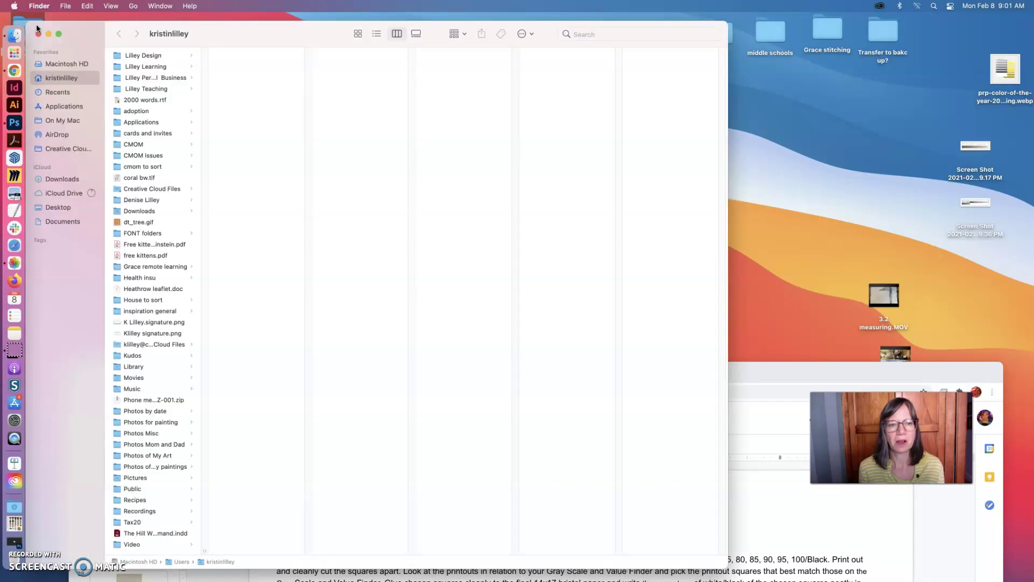
{"action": "left_click", "coordinate": [156, 88]}
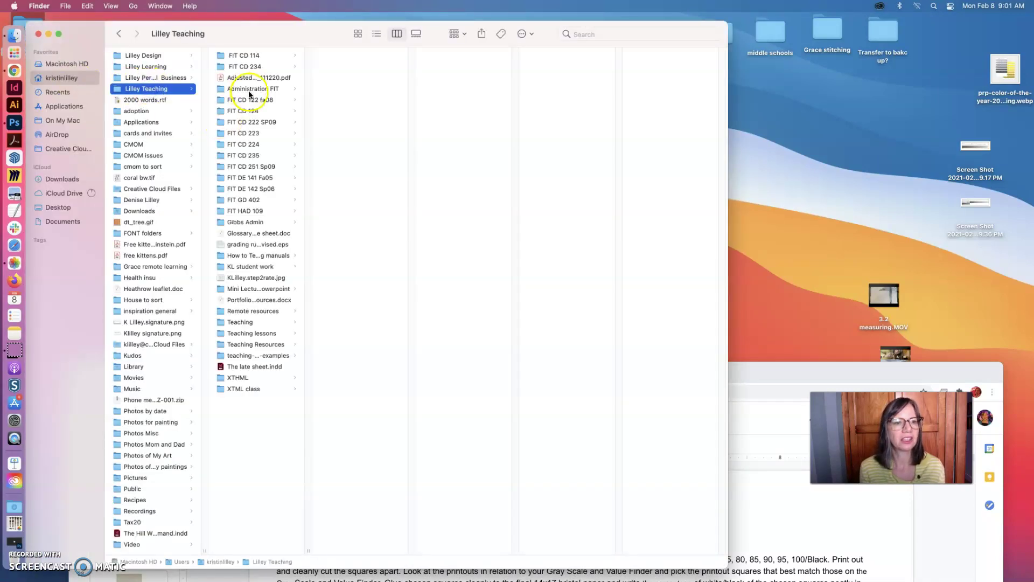
{"action": "left_click", "coordinate": [250, 67]}
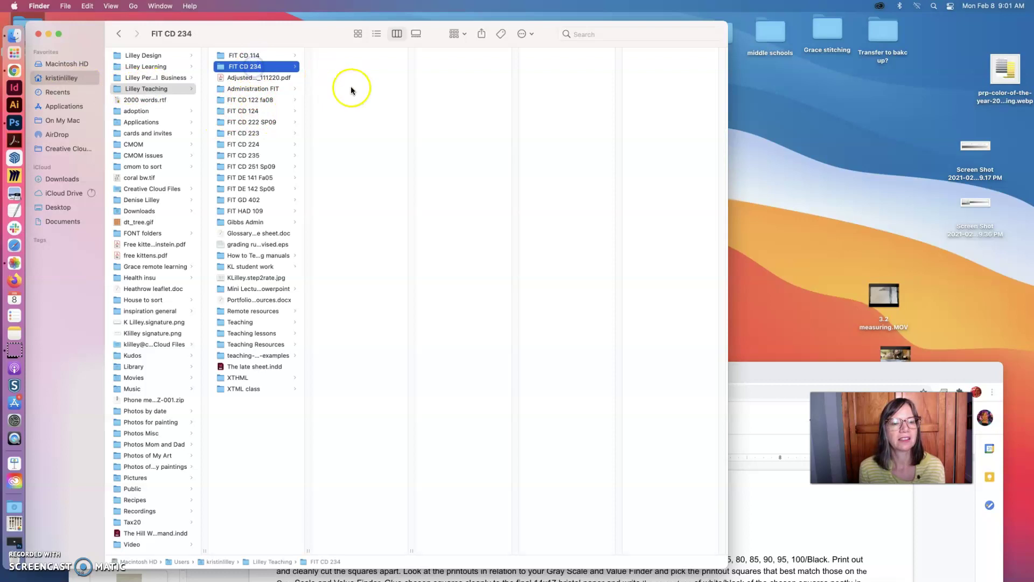
{"action": "left_click", "coordinate": [345, 56]}
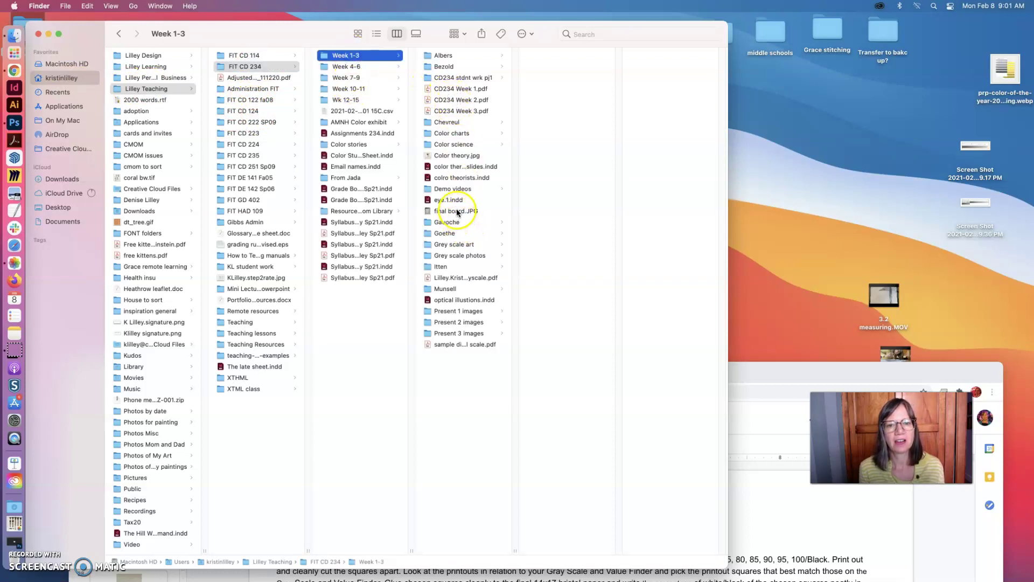
{"action": "left_click", "coordinate": [472, 278]}
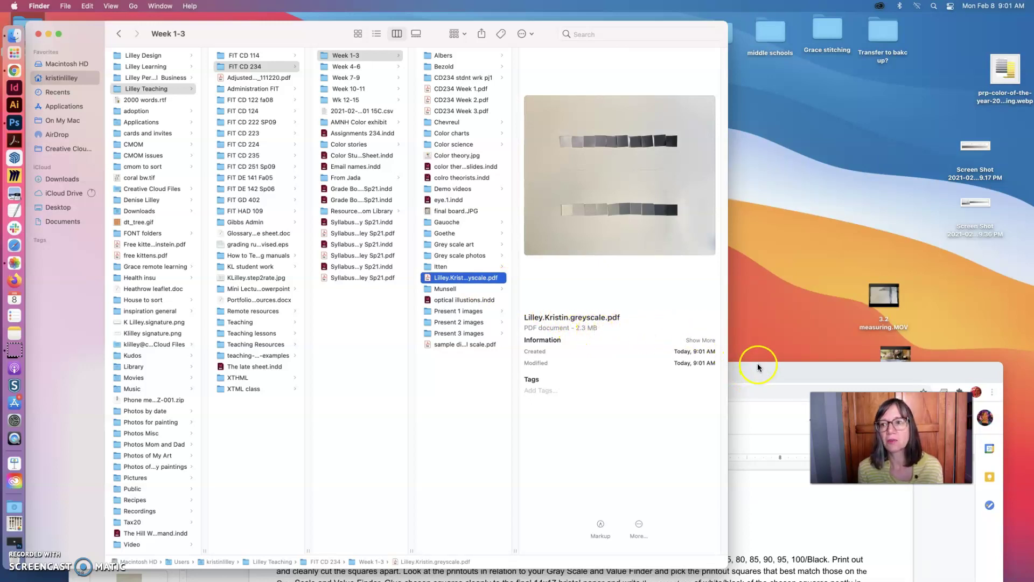
{"action": "left_click", "coordinate": [753, 382]}
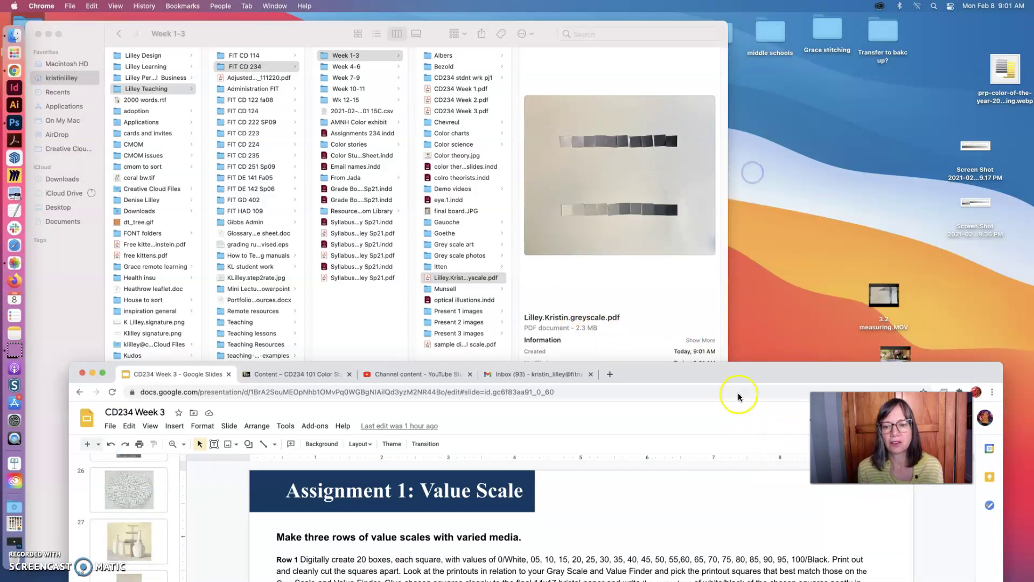
{"action": "double_click", "coordinate": [739, 374]}
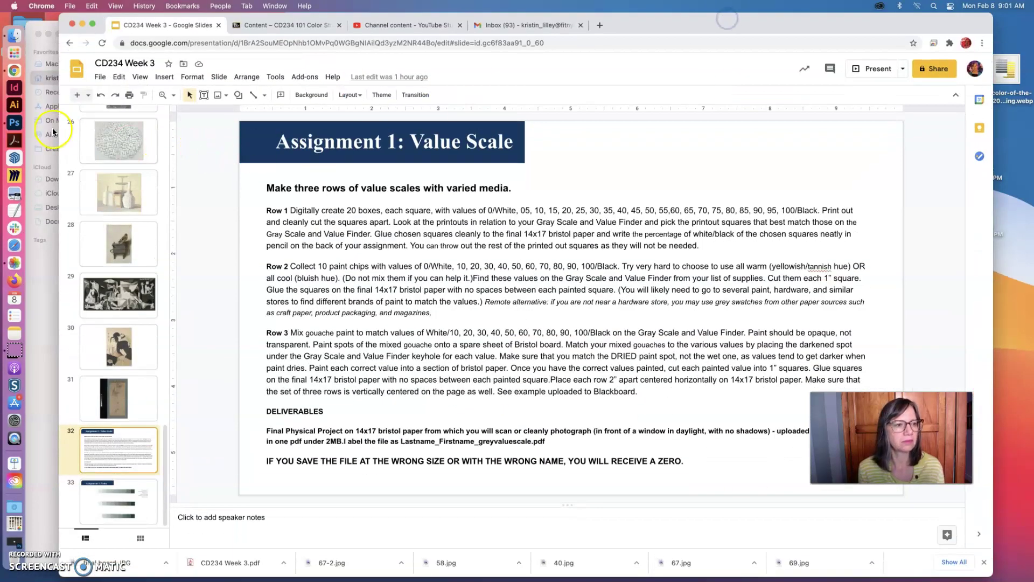
- Resize the board image from 17 to 15 inches wide, giving 1080 × 902 px at 72 ppi
{"action": "left_click", "coordinate": [13, 124]}
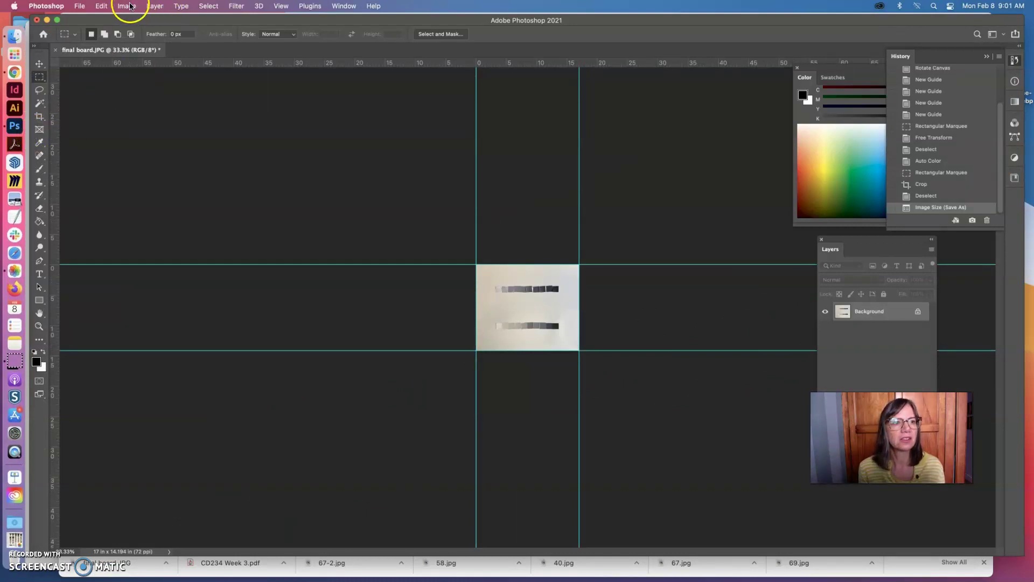
{"action": "left_click", "coordinate": [129, 6]}
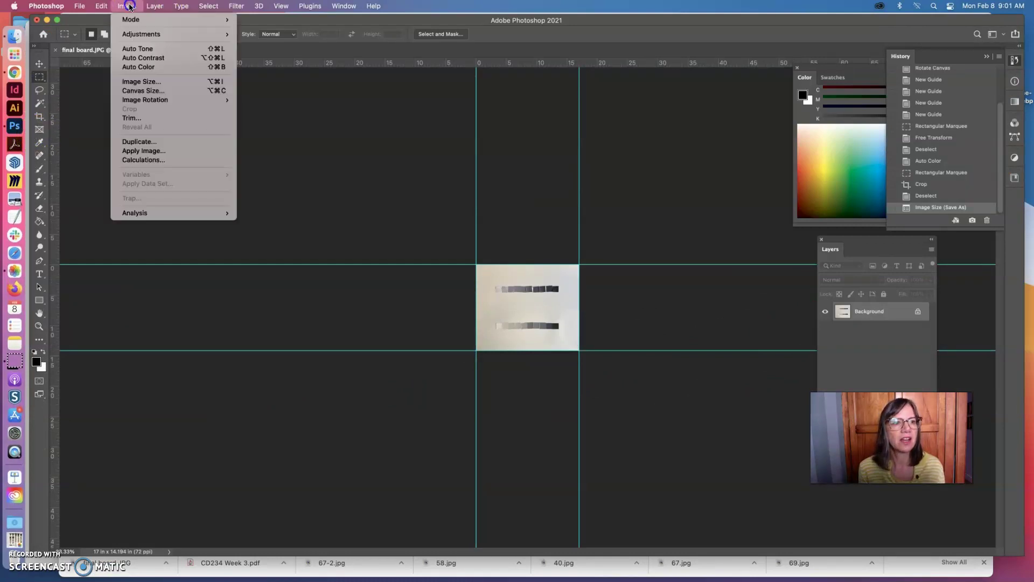
{"action": "left_click", "coordinate": [142, 82]}
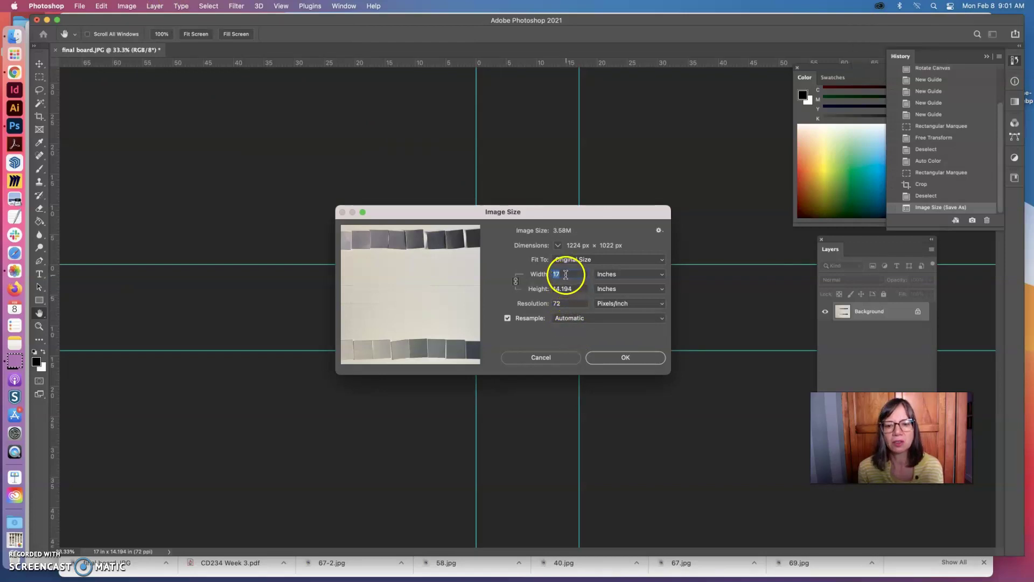
{"action": "left_click", "coordinate": [548, 299]}
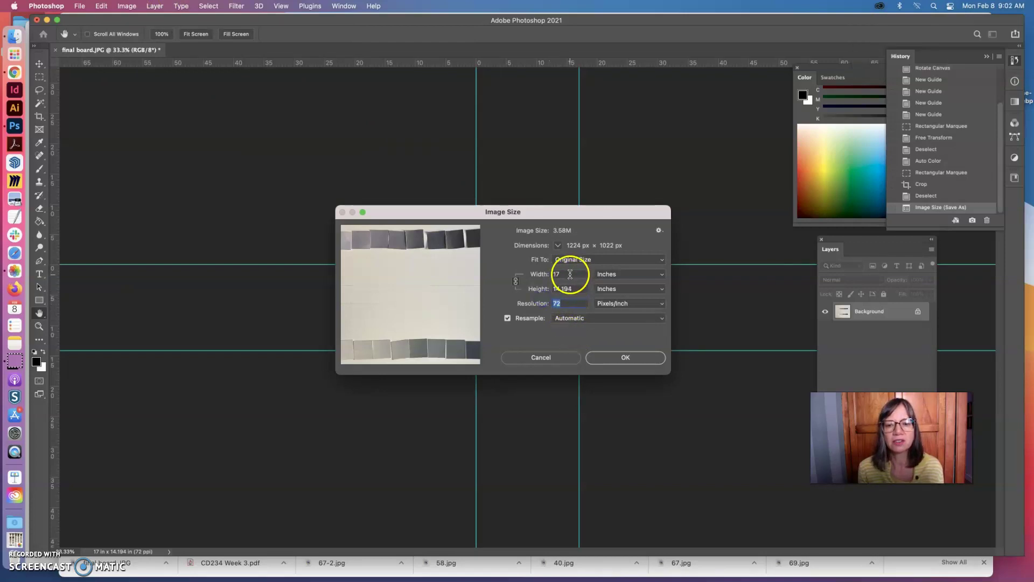
{"action": "left_click", "coordinate": [556, 274]}
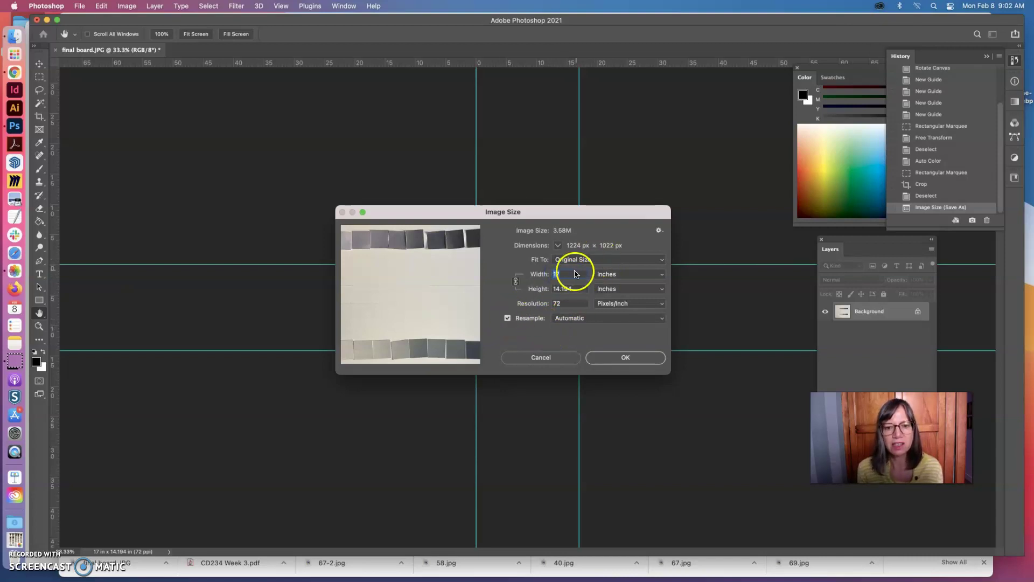
{"action": "left_click", "coordinate": [557, 276]}
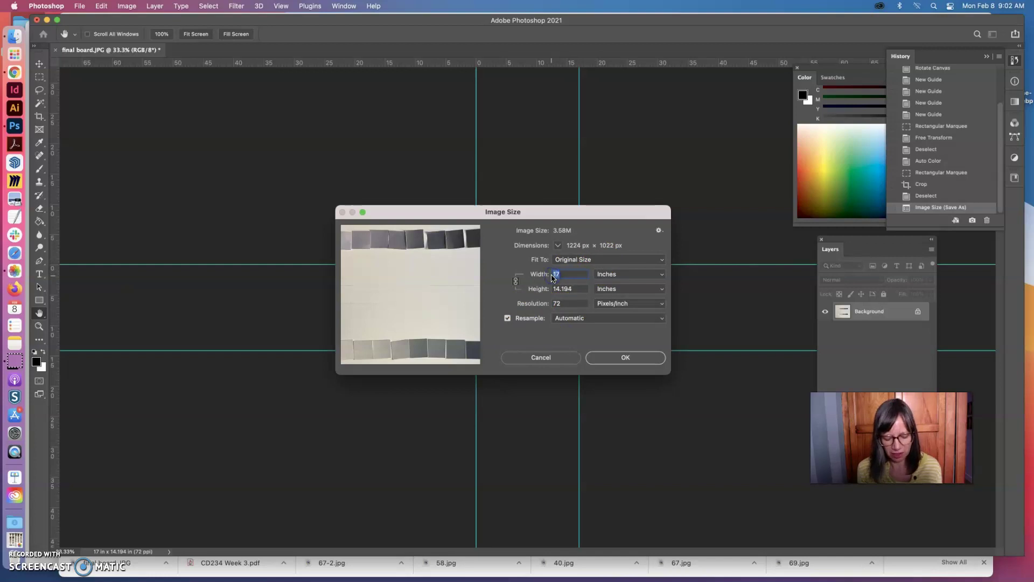
{"action": "type", "text": "15"}
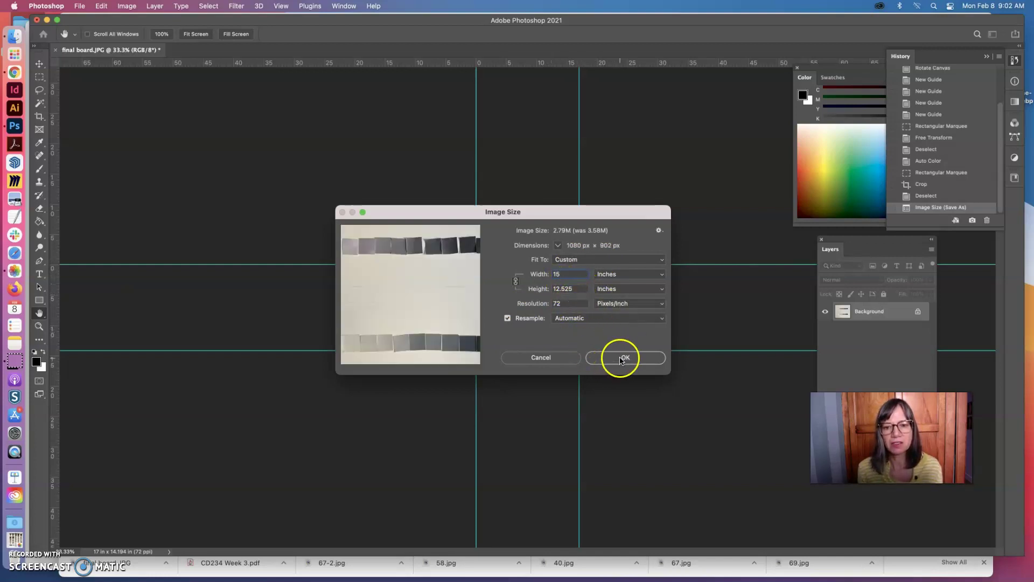
{"action": "left_click", "coordinate": [621, 360]}
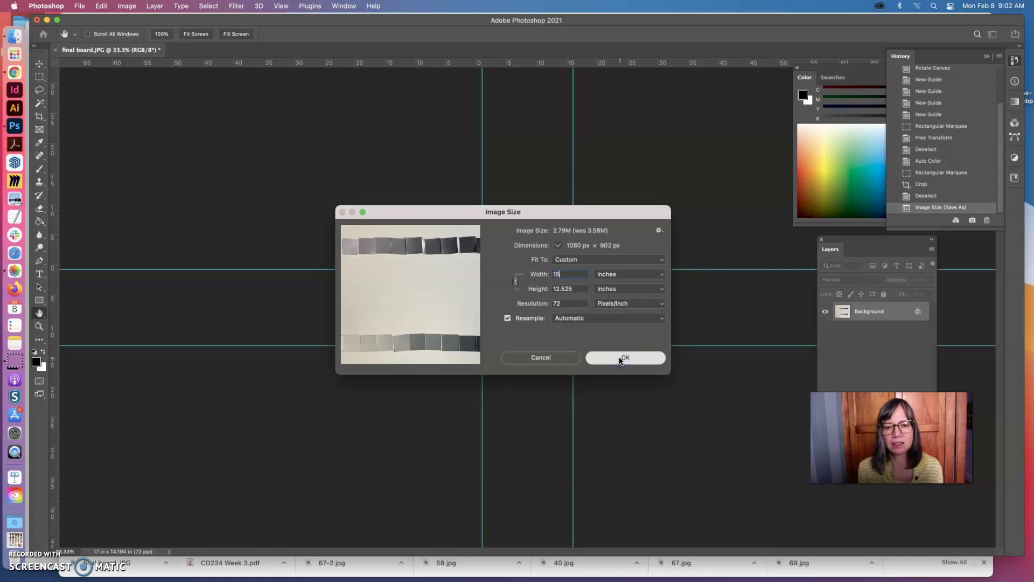
- Start Save As for the board with Photoshop PDF as the format
{"action": "left_click", "coordinate": [79, 6]}
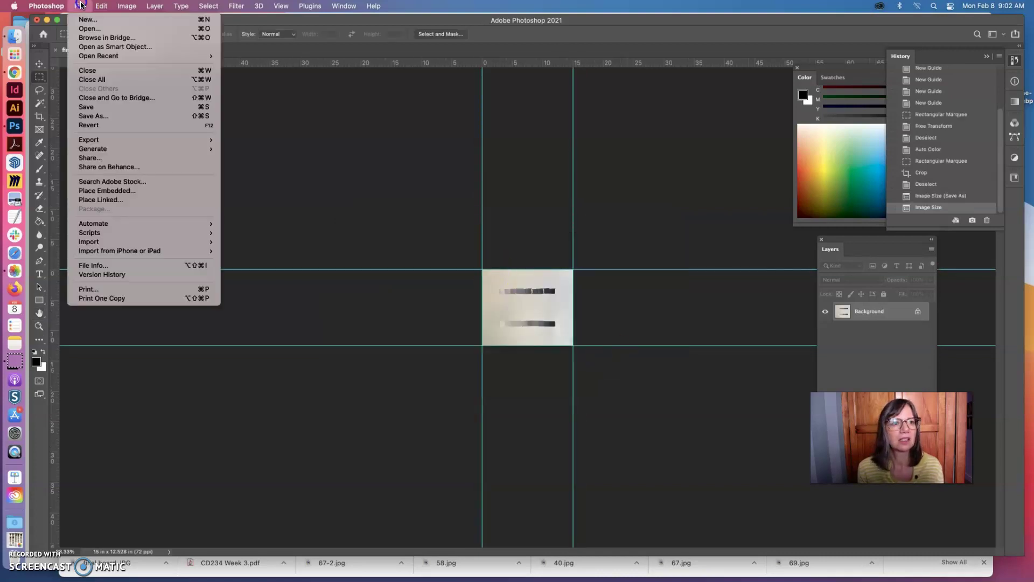
{"action": "left_click", "coordinate": [95, 116]}
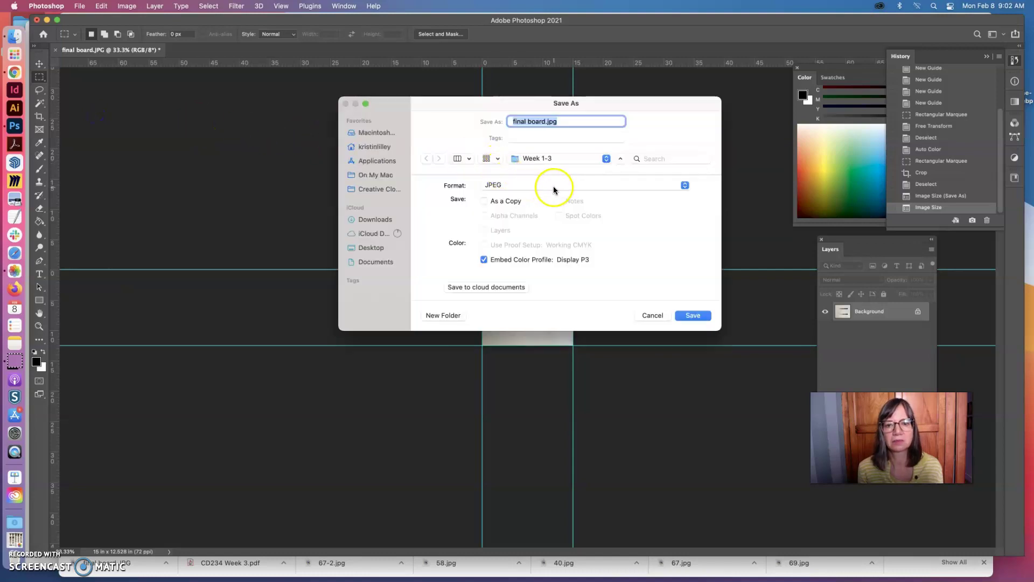
{"action": "left_click", "coordinate": [554, 186]}
{"action": "left_click", "coordinate": [562, 241]}
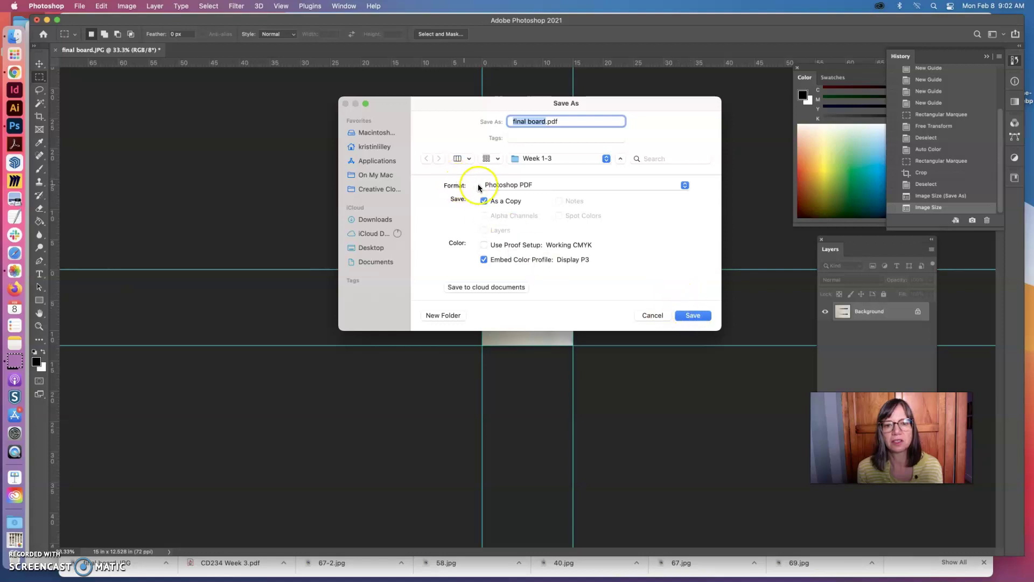
- Choose the iCloud Desktop as the location and save final board.pdf as a copy
{"action": "left_click", "coordinate": [373, 146]}
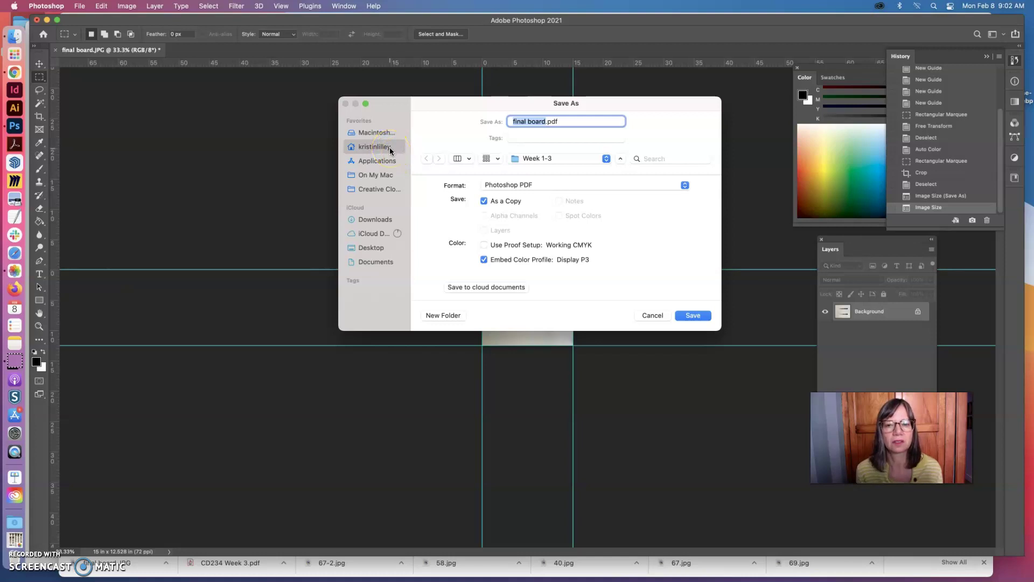
{"action": "left_click", "coordinate": [605, 158]}
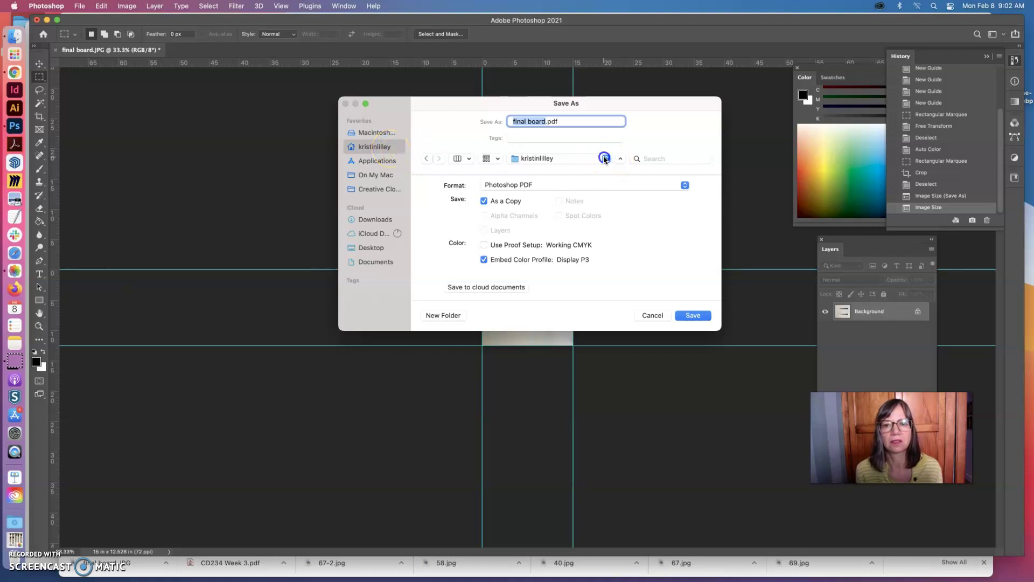
{"action": "left_click", "coordinate": [606, 159]}
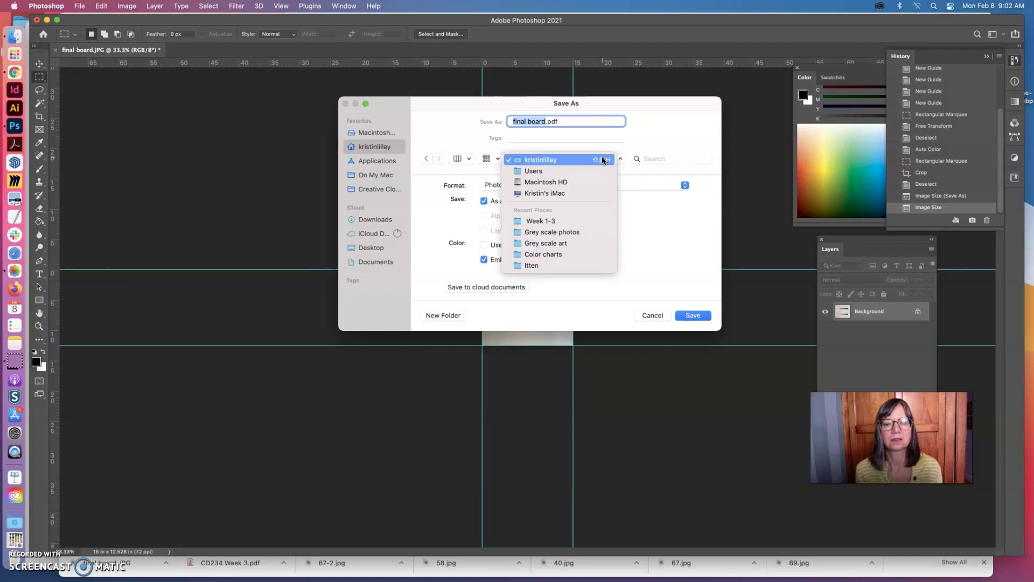
{"action": "left_click", "coordinate": [592, 224]}
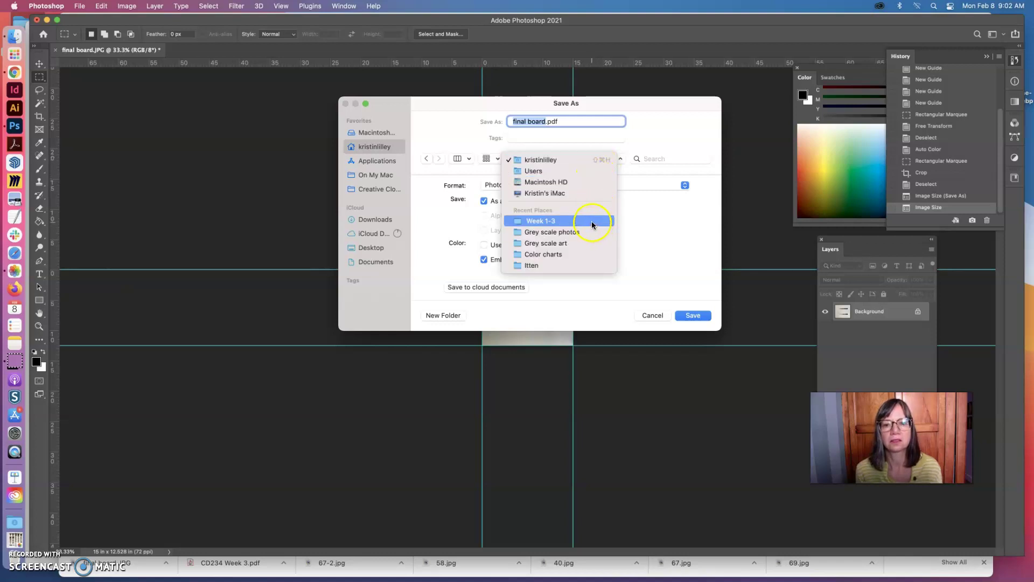
{"action": "left_click", "coordinate": [592, 222]}
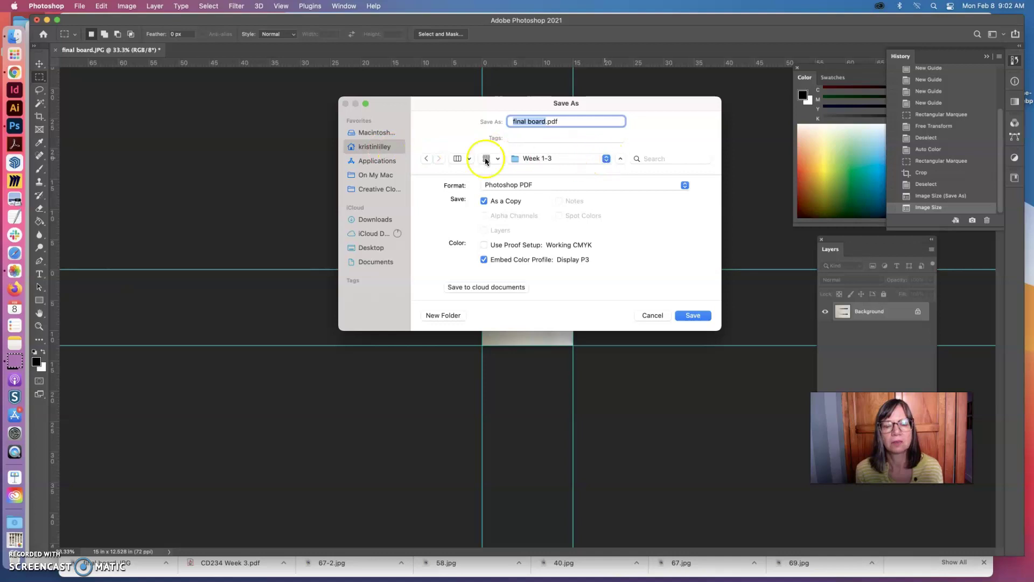
{"action": "left_click", "coordinate": [379, 148]}
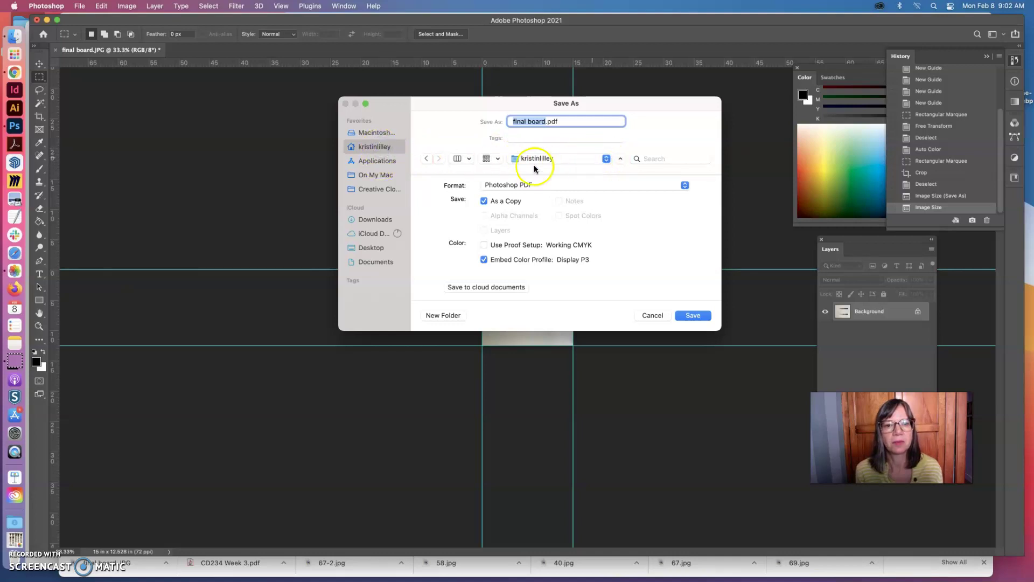
{"action": "left_click", "coordinate": [375, 246]}
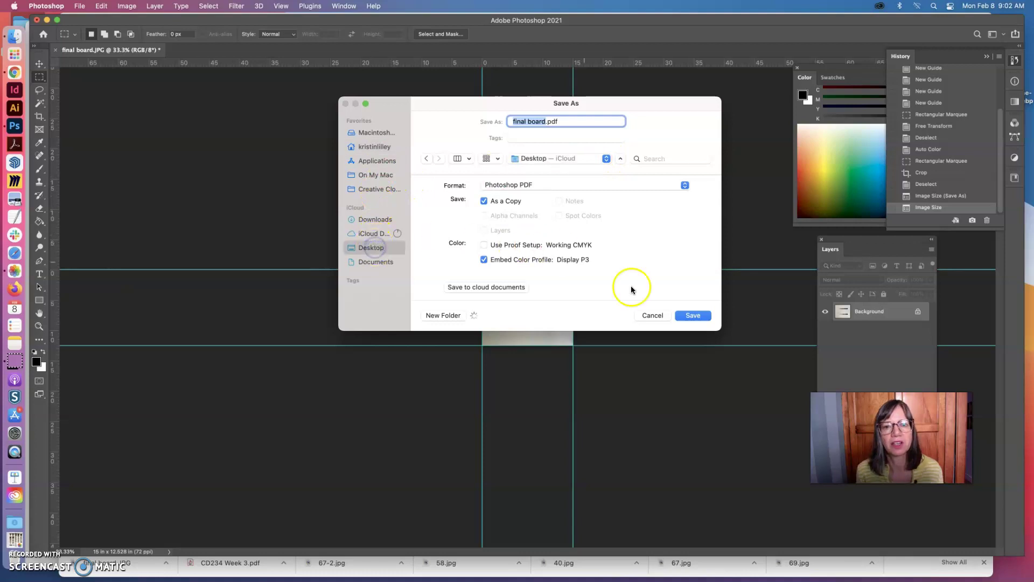
{"action": "left_click", "coordinate": [696, 314]}
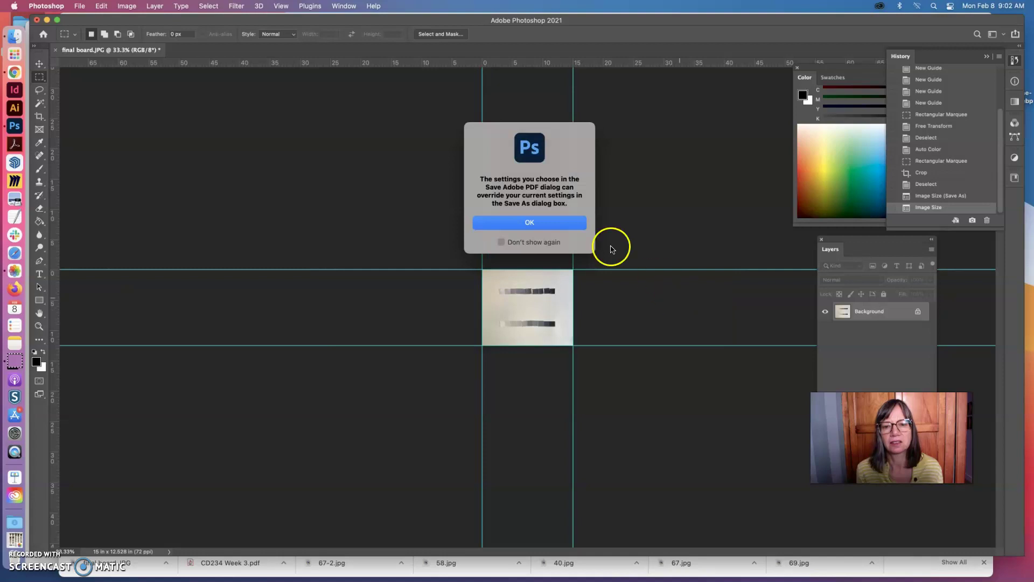
- Save final board.pdf with High Quality Print settings past the compatibility warning, then minimize Photoshop
{"action": "left_click", "coordinate": [553, 223]}
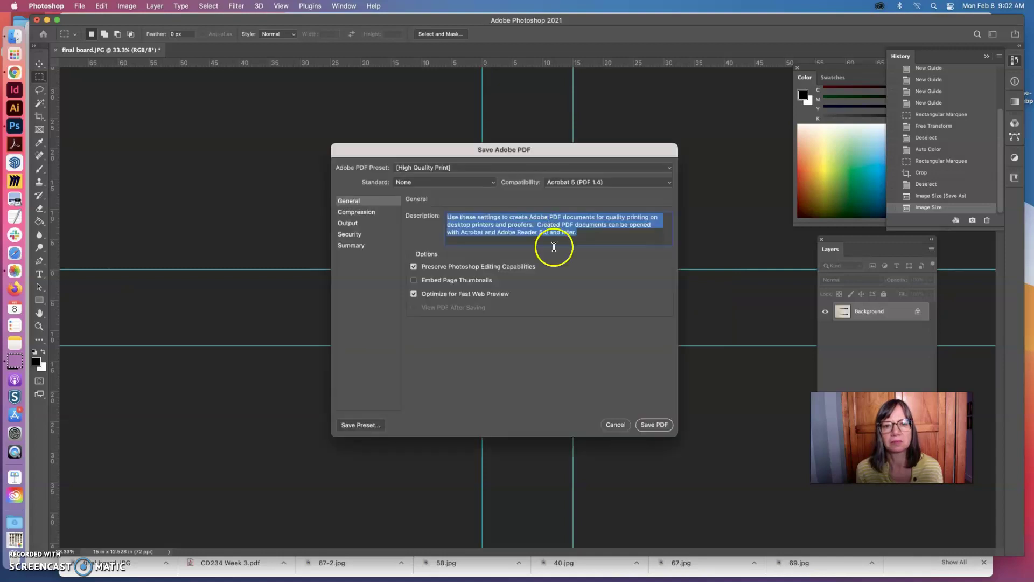
{"action": "left_click", "coordinate": [656, 425]}
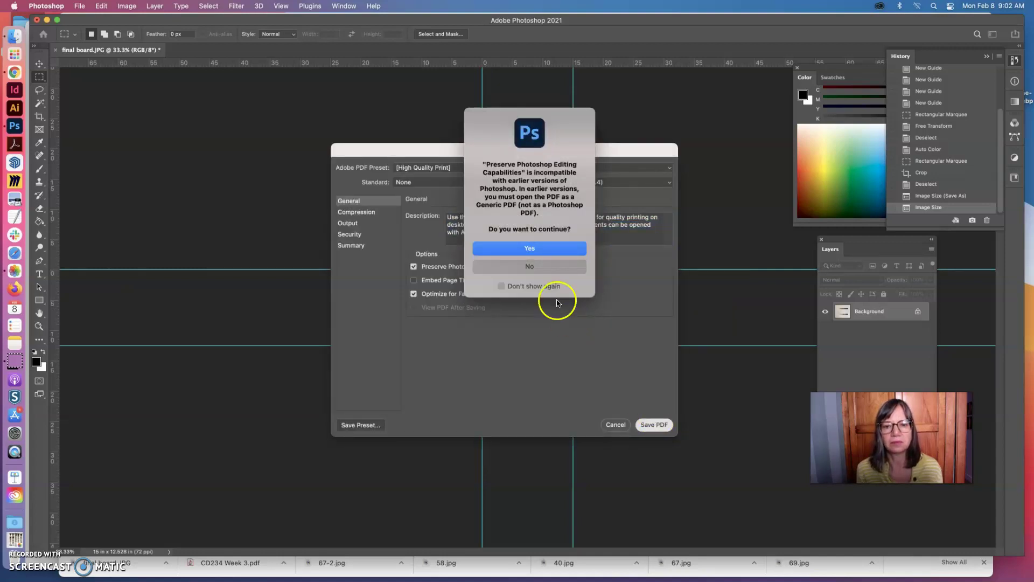
{"action": "left_click", "coordinate": [529, 249]}
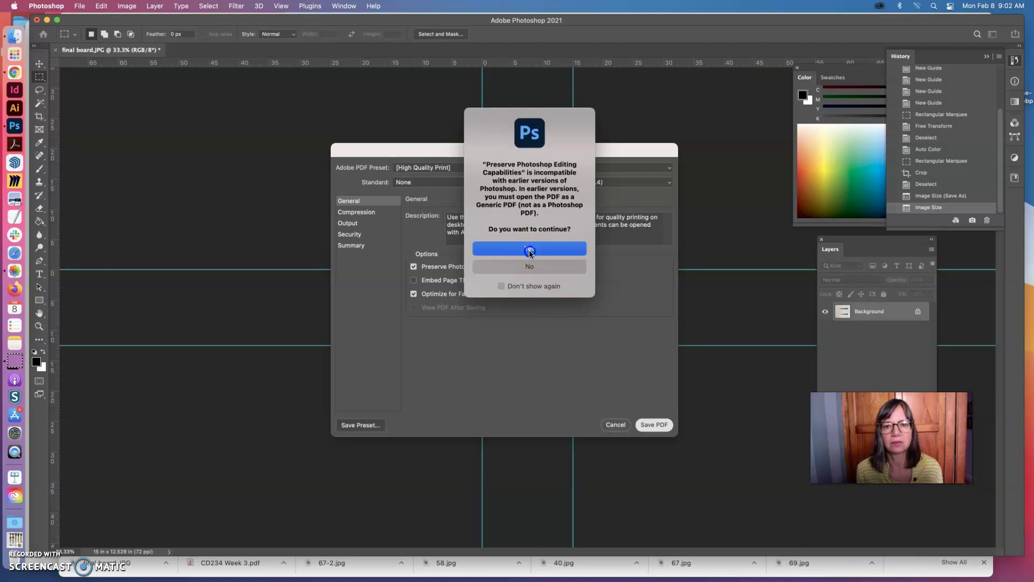
{"action": "left_click_drag", "start_coordinate": [530, 252], "coordinate": [549, 264]}
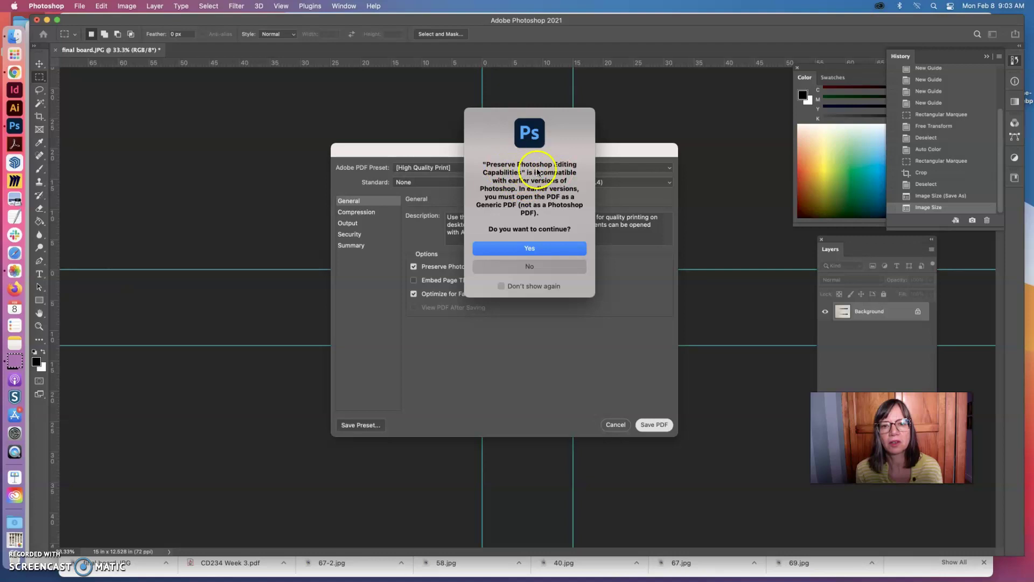
{"action": "left_click", "coordinate": [531, 266]}
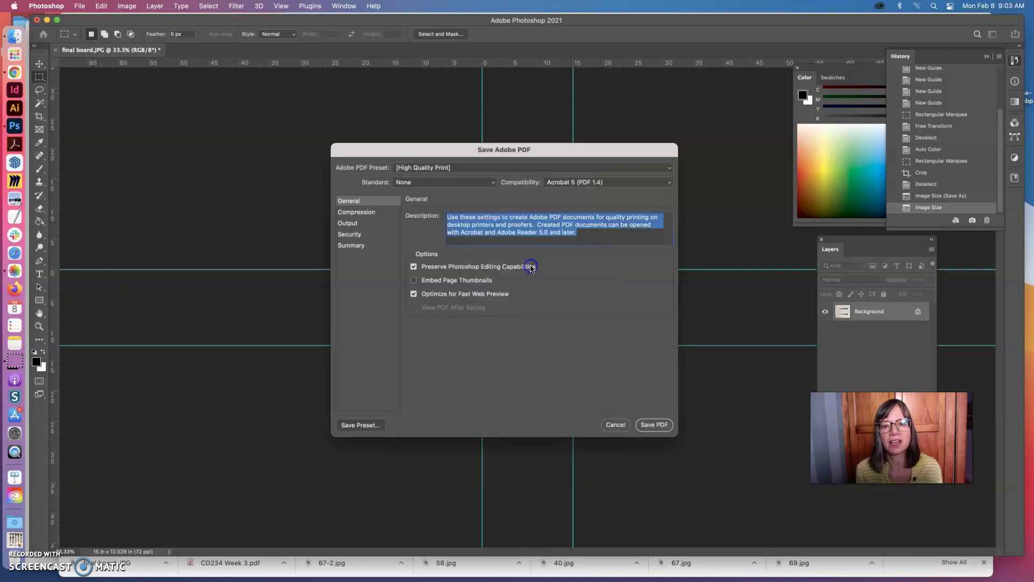
{"action": "left_click", "coordinate": [653, 424]}
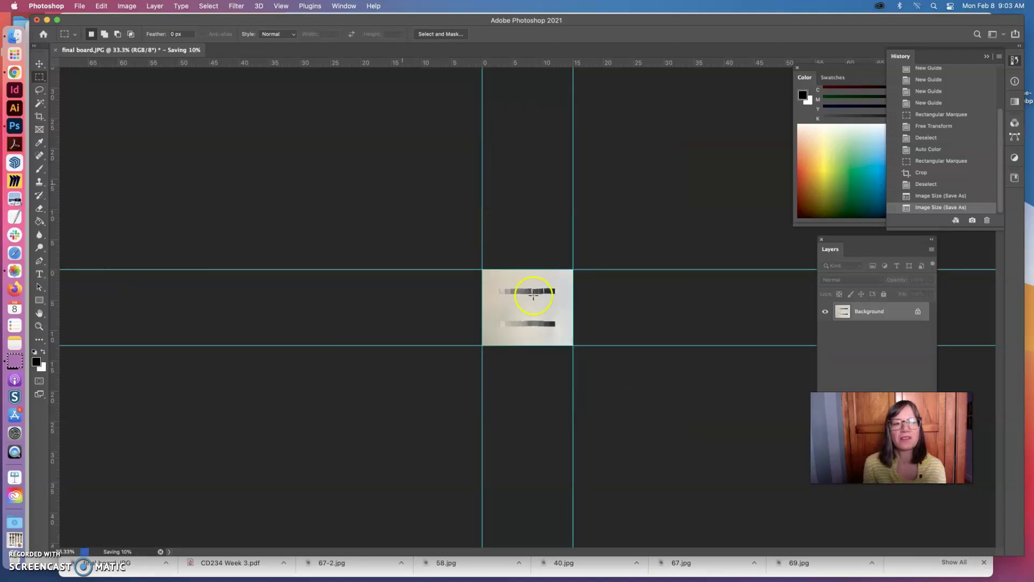
{"action": "left_click", "coordinate": [47, 20]}
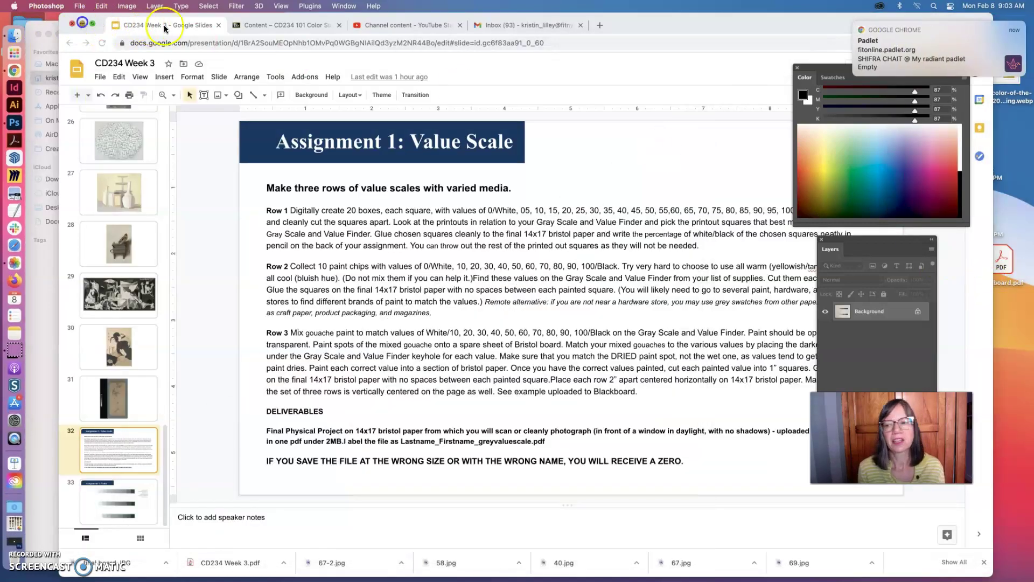
- Drag final board.pdf from the Desktop into the Week 1-3 folder in Finder
{"action": "left_click", "coordinate": [82, 24]}
{"action": "left_click", "coordinate": [971, 285]}
{"action": "left_click", "coordinate": [996, 264]}
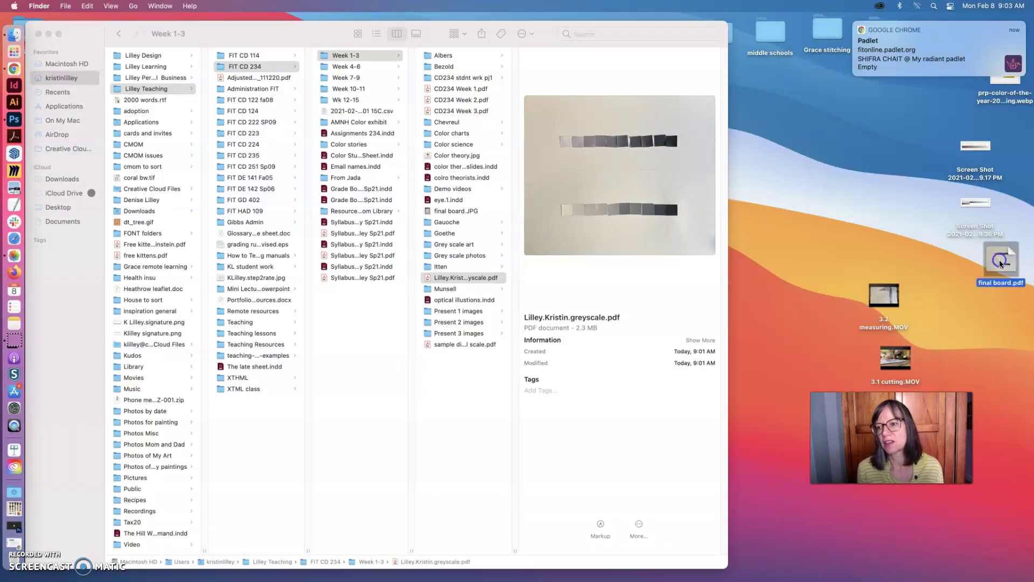
{"action": "left_click_drag", "start_coordinate": [995, 264], "coordinate": [470, 418]}
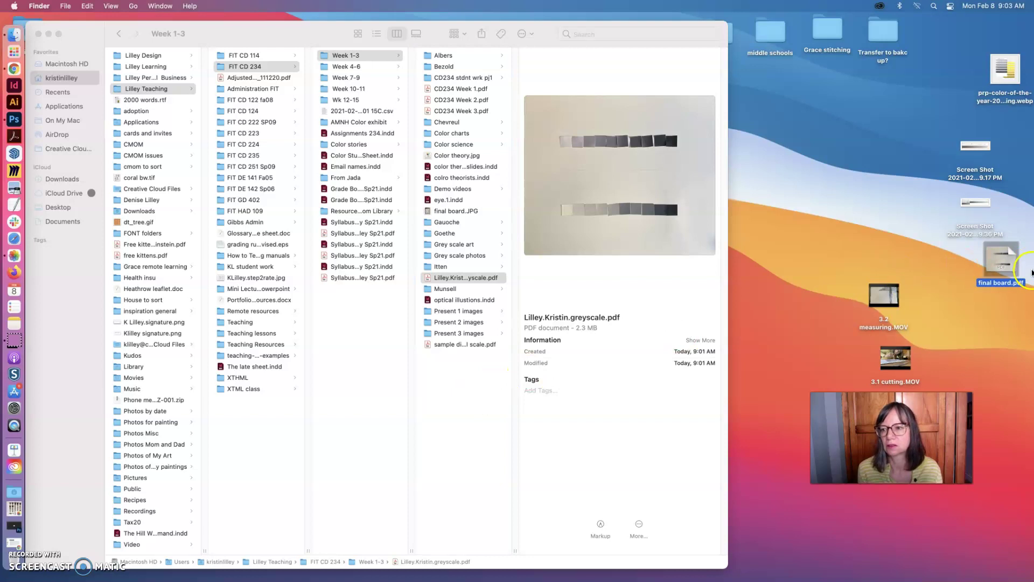
{"action": "left_click_drag", "start_coordinate": [998, 261], "coordinate": [440, 389]}
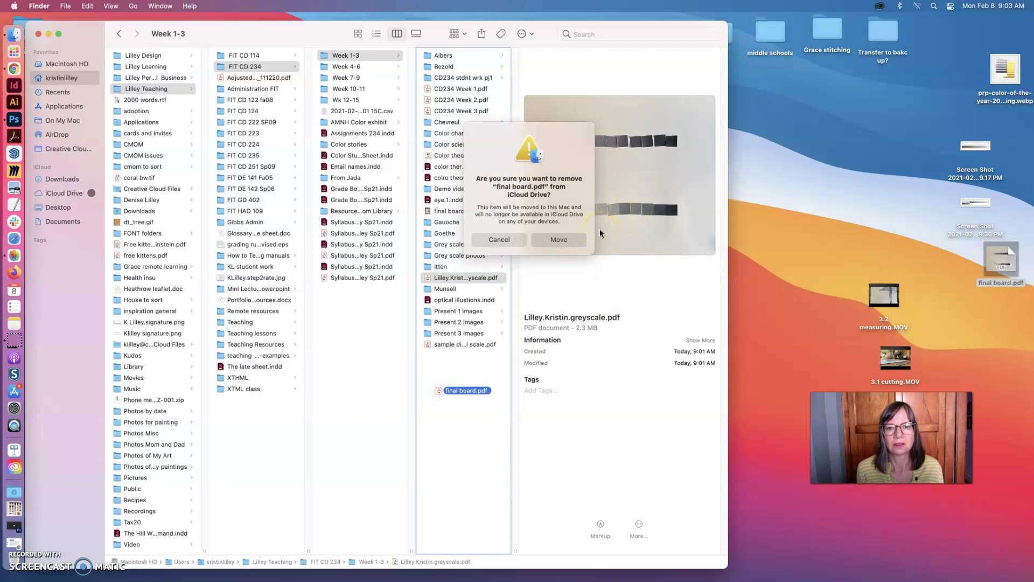
{"action": "key", "text": "Escape"}
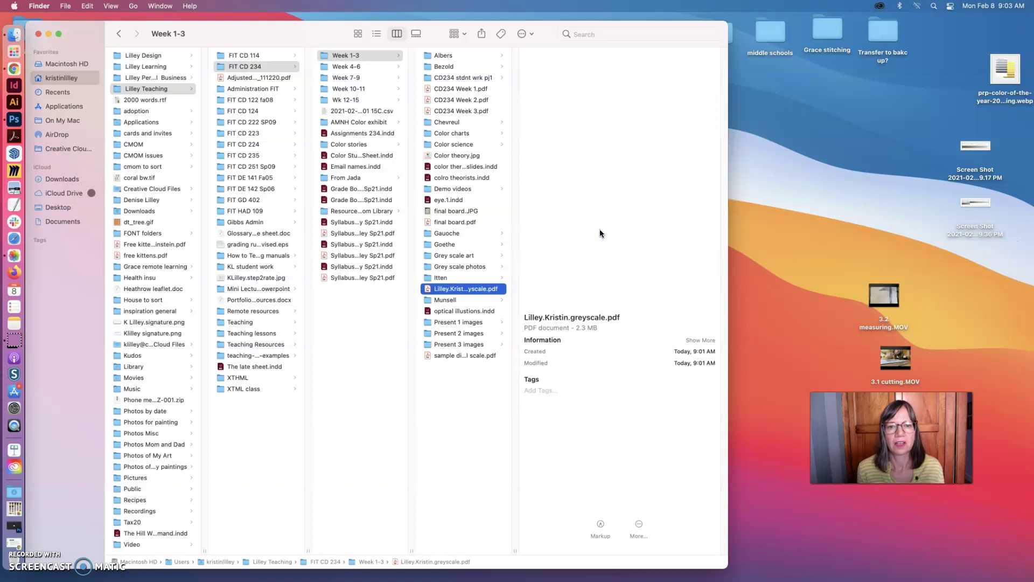
- Rename final board.pdf to the student's last and first name followed by greyvaluescale.pdf
{"action": "key", "text": "Return"}
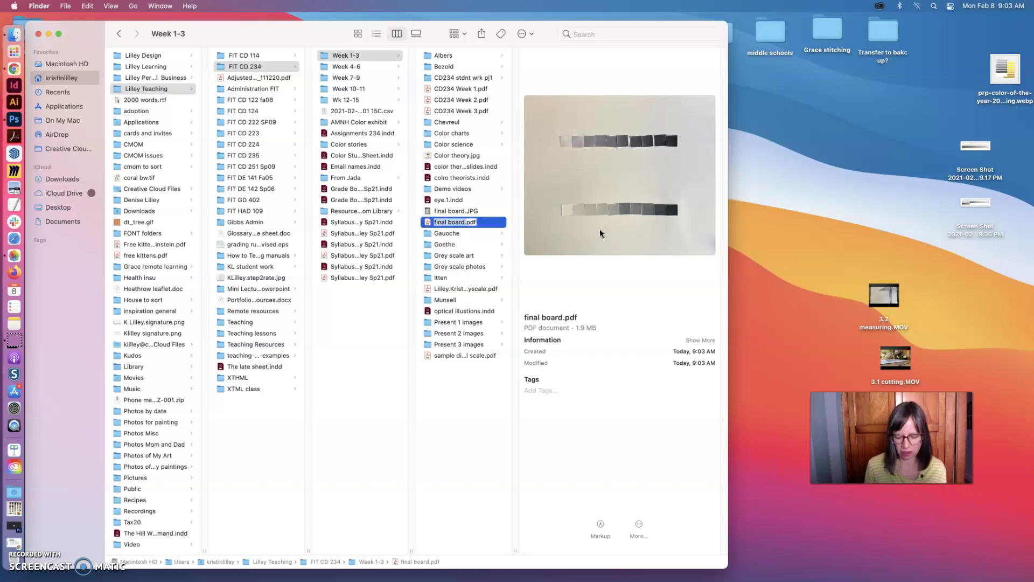
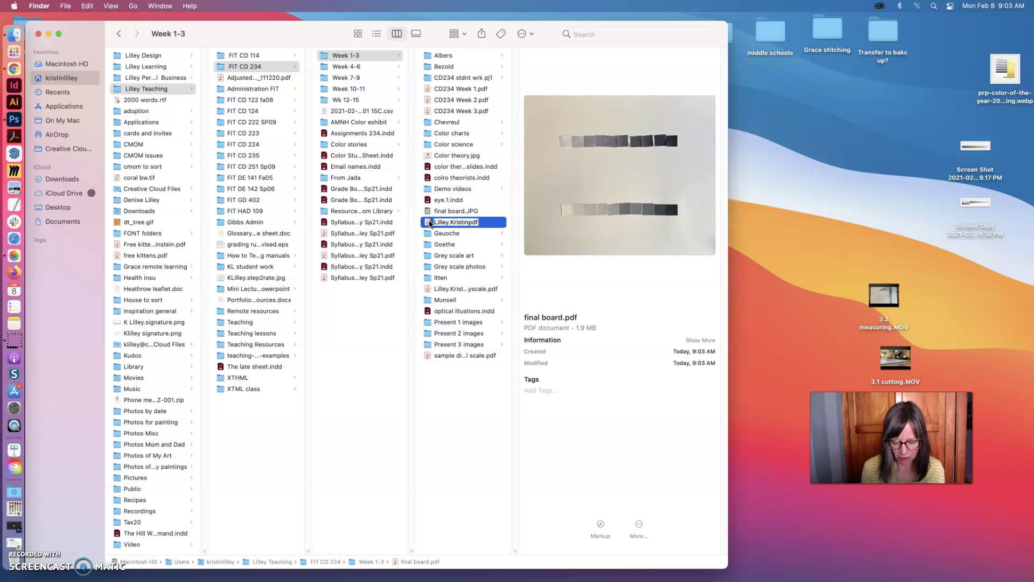
{"action": "type", "text": "sca"}
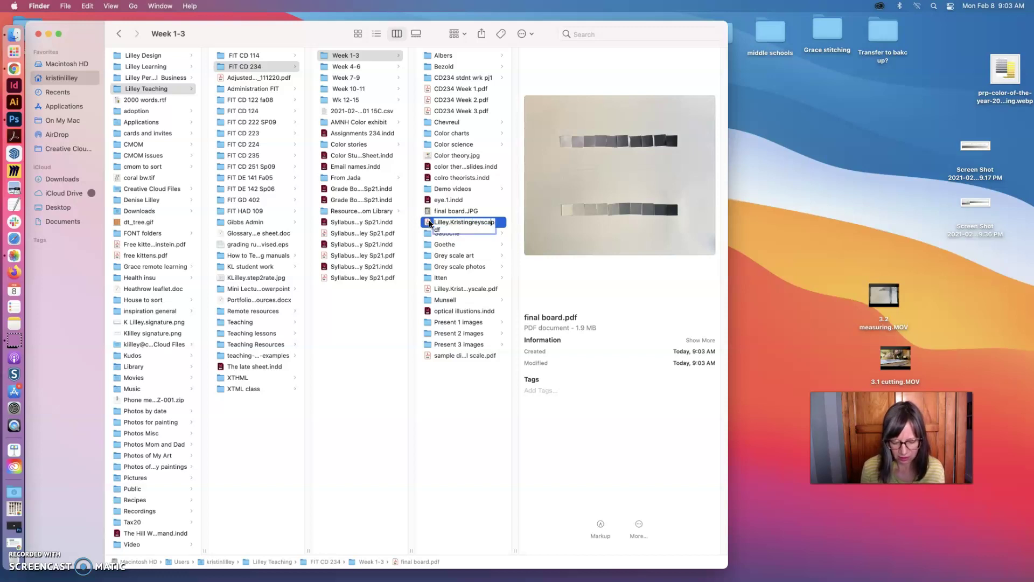
{"action": "key", "text": "BackSpace"}
{"action": "key", "text": "BackSpace"}
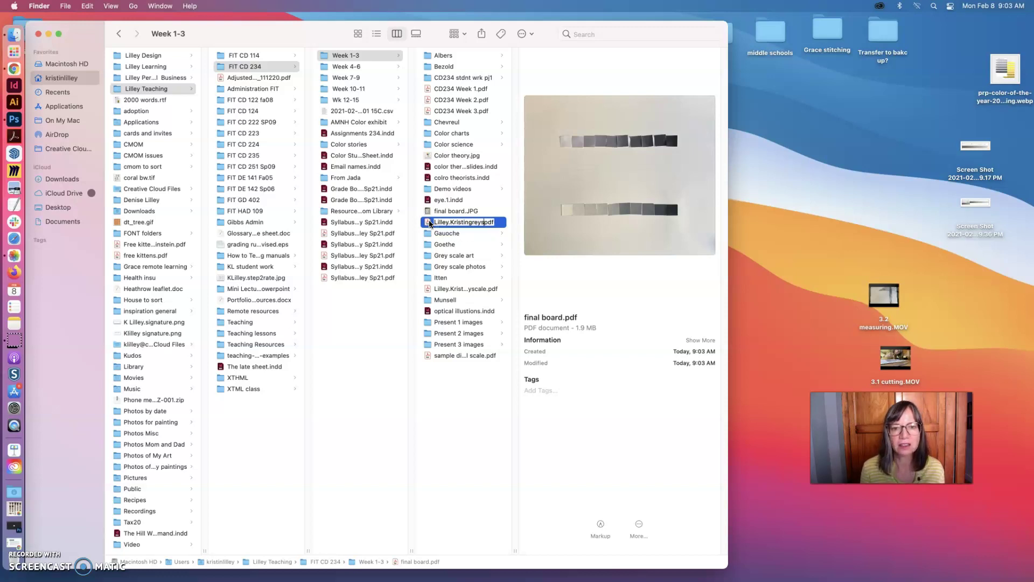
{"action": "type", "text": "value scale"}
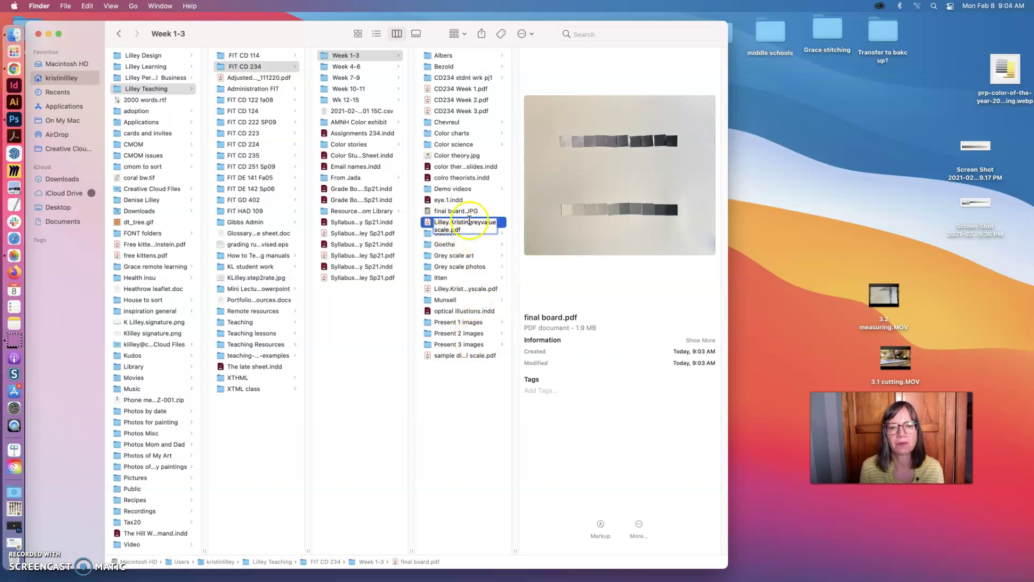
{"action": "left_click", "coordinate": [469, 223]}
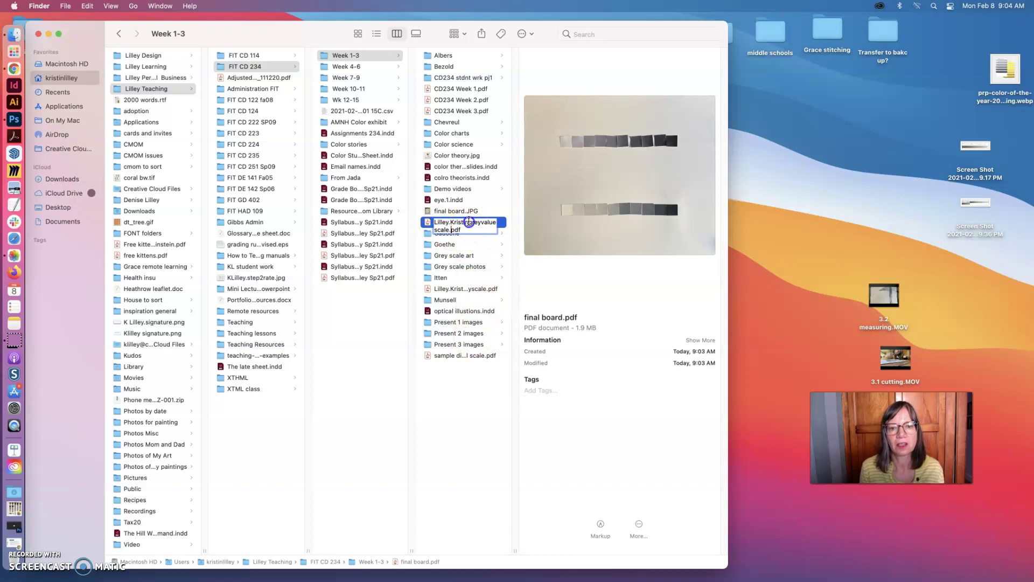
{"action": "key", "text": "Return"}
{"action": "left_click", "coordinate": [465, 356]}
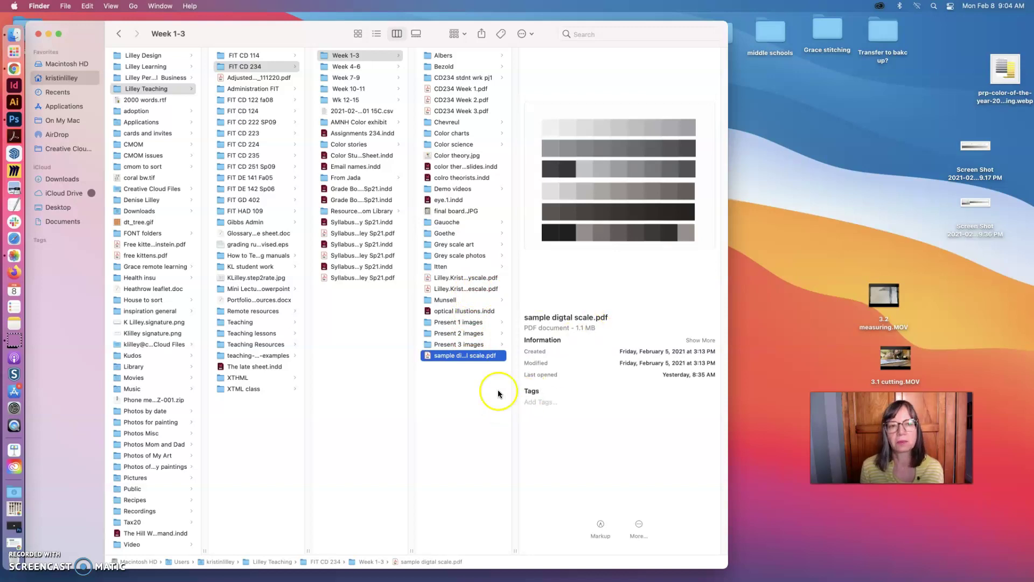
{"action": "left_click_drag", "start_coordinate": [332, 33], "coordinate": [364, 25]}
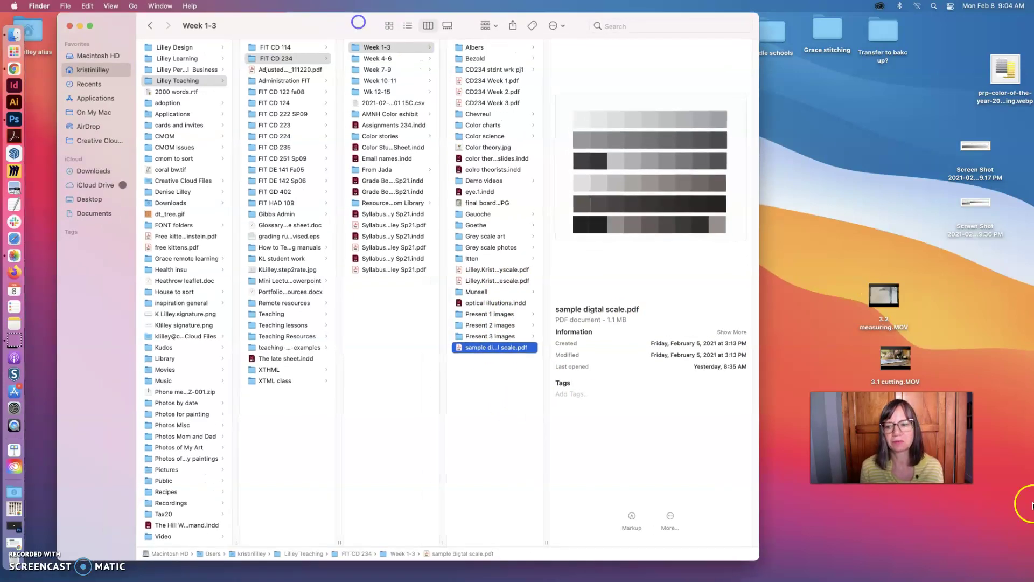